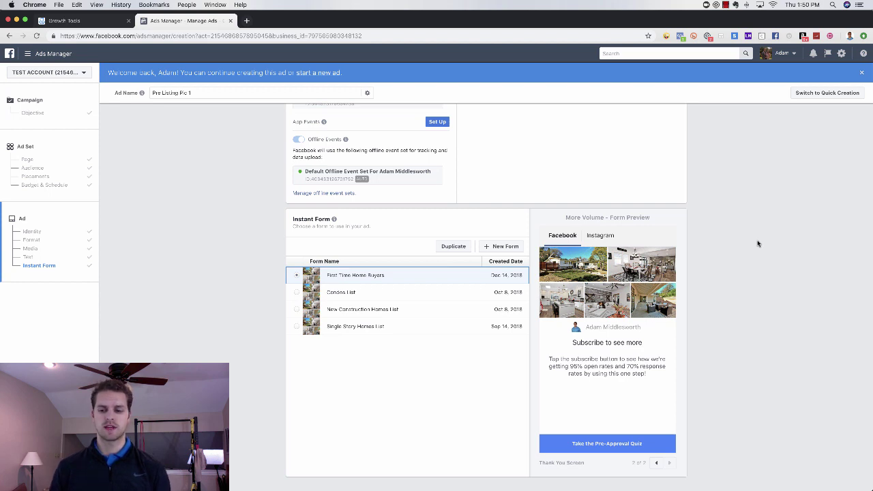
- Duplicate the First Time Home Buyers instant form and open the copy's Thank You Screen section
{"action": "left_click", "coordinate": [657, 462]}
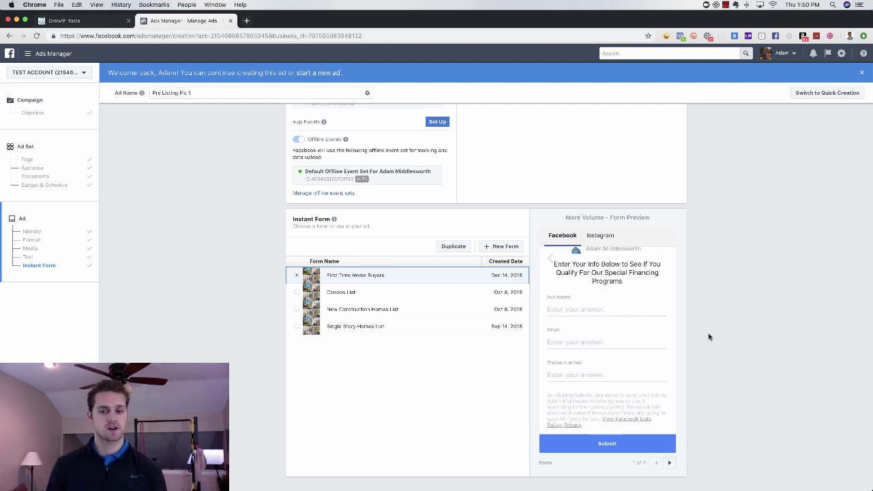
{"action": "left_click", "coordinate": [670, 463]}
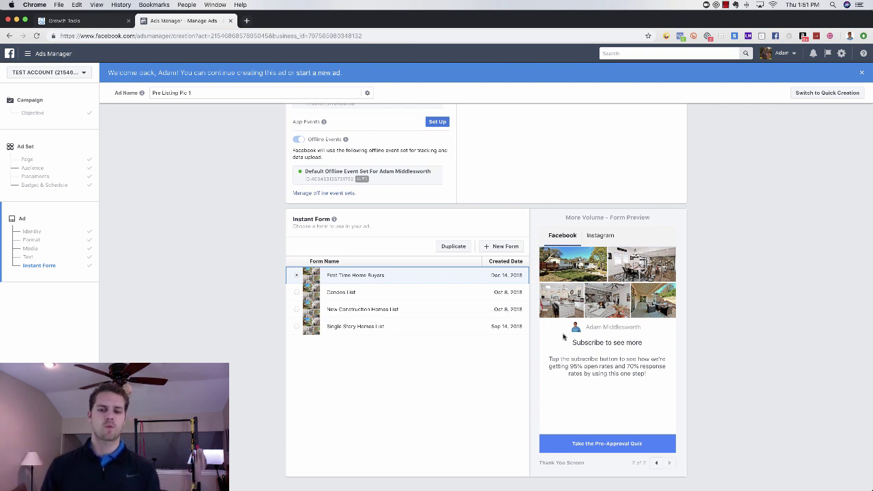
{"action": "left_click", "coordinate": [456, 247]}
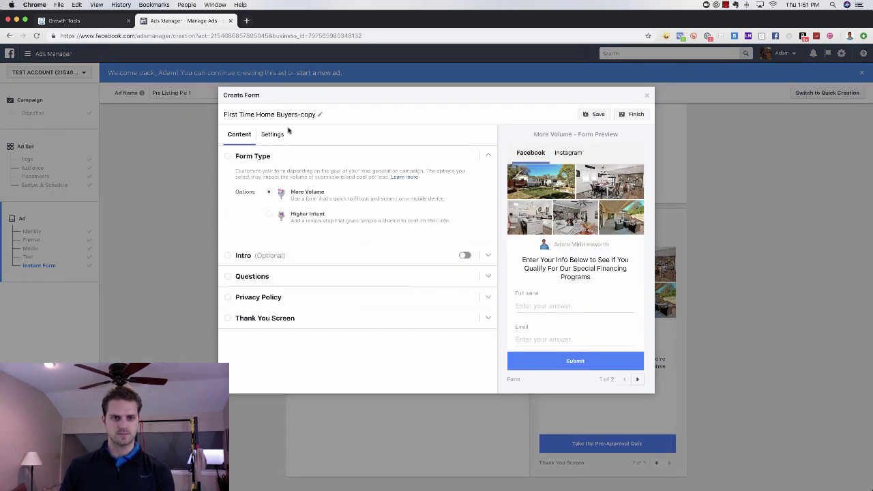
{"action": "left_click", "coordinate": [305, 323]}
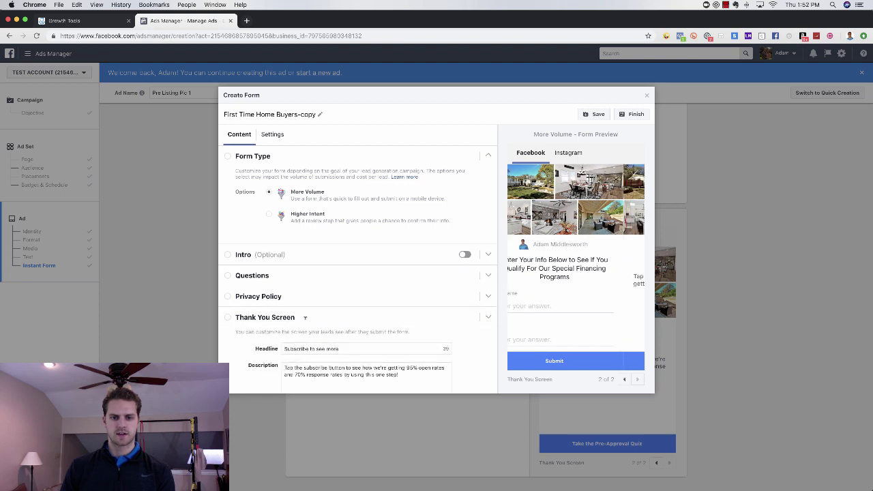
- Set the thank you screen headline to "Thanks, we'll send you the info. BUT WAIT ONE MORE STEP"
{"action": "left_click_drag", "start_coordinate": [343, 275], "coordinate": [283, 273]}
{"action": "type", "text": "Thanks,"}
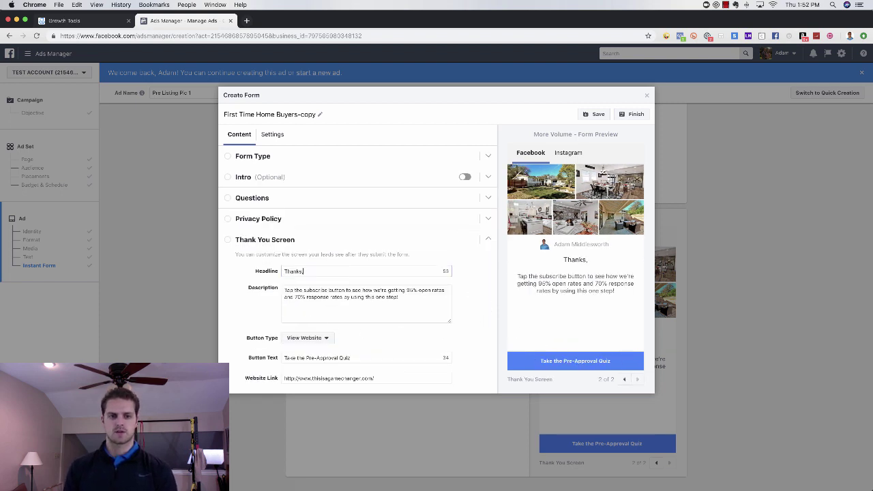
{"action": "type", "text": " we'll send you the in"}
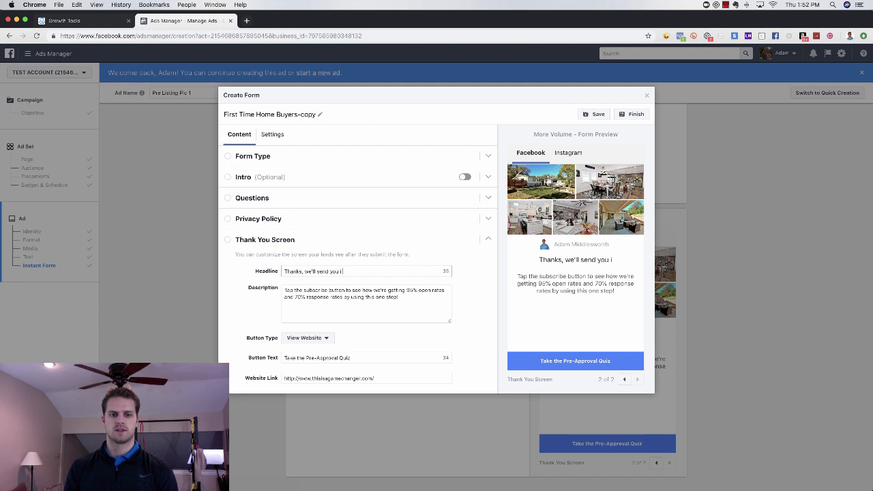
{"action": "type", "text": "fo"}
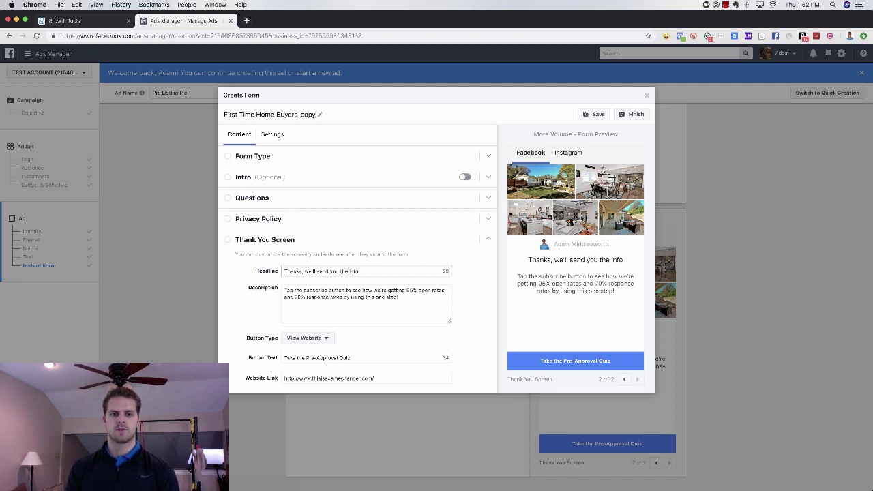
{"action": "type", "text": ". BUT WAIT O"}
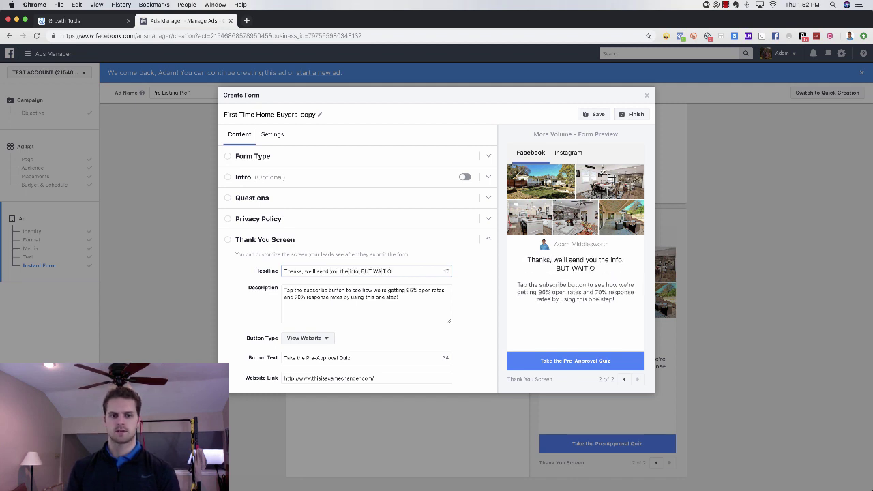
{"action": "type", "text": "NE MORE STEP"}
- Replace the thank you screen description with "See if you qualify for our special financing programs by clicking the button below!"
{"action": "key", "text": "Tab"}
{"action": "key", "text": "super+a"}
{"action": "type", "text": "S"}
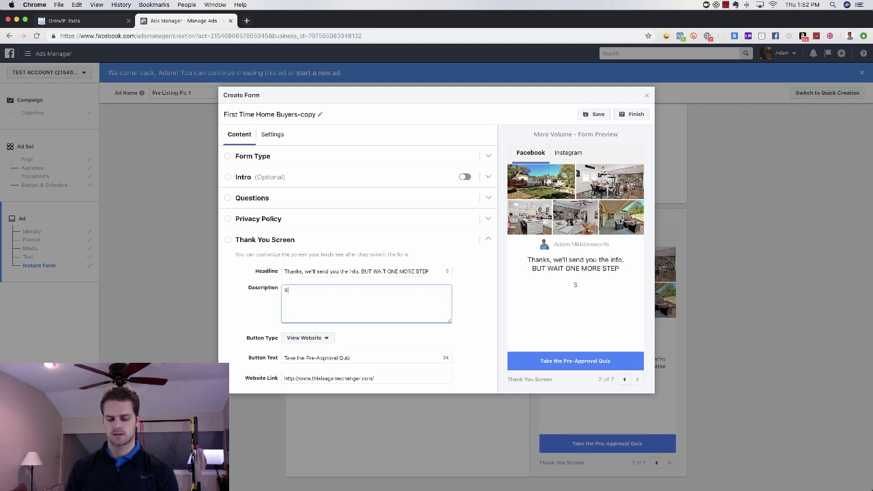
{"action": "type", "text": "ee if you qu"}
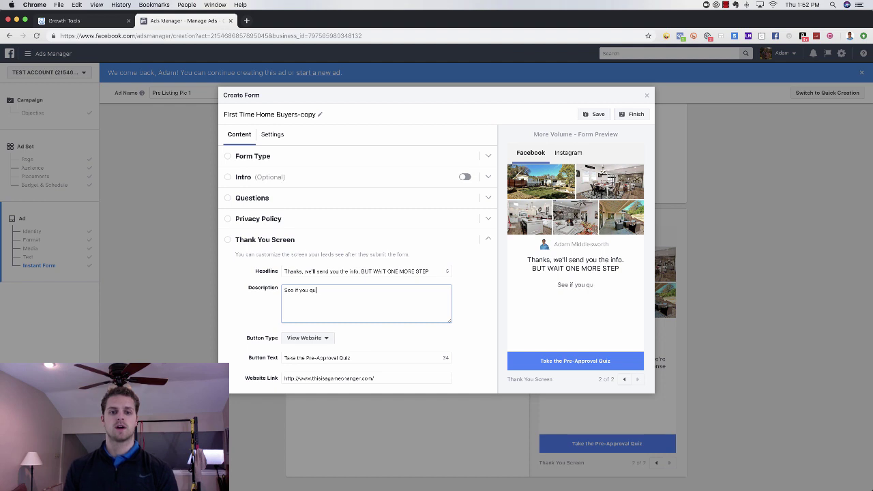
{"action": "type", "text": "alify for our "}
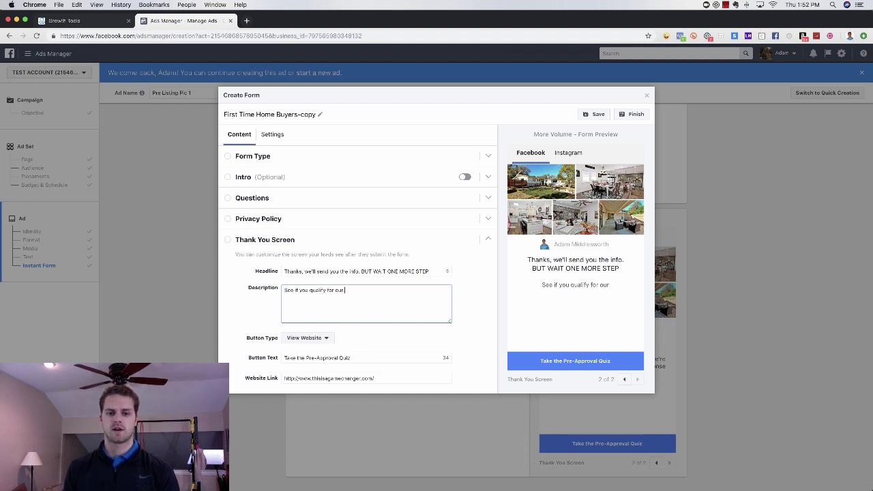
{"action": "type", "text": "speci"}
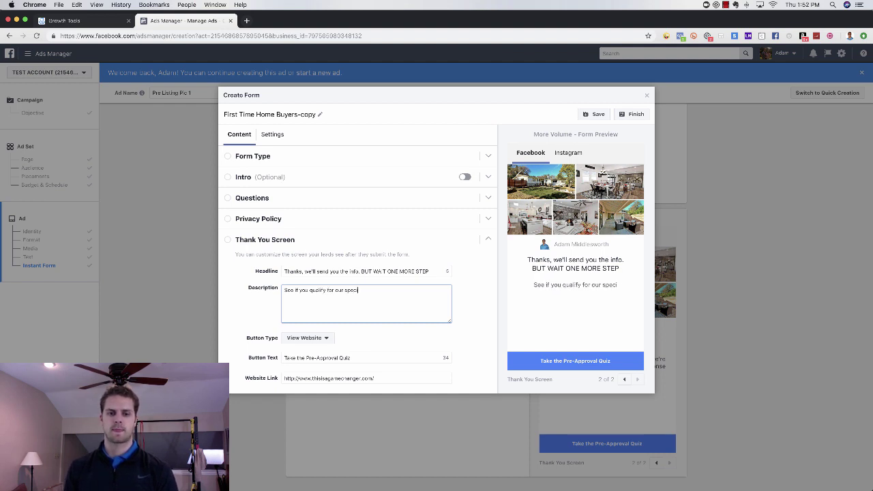
{"action": "type", "text": "al financing prog"}
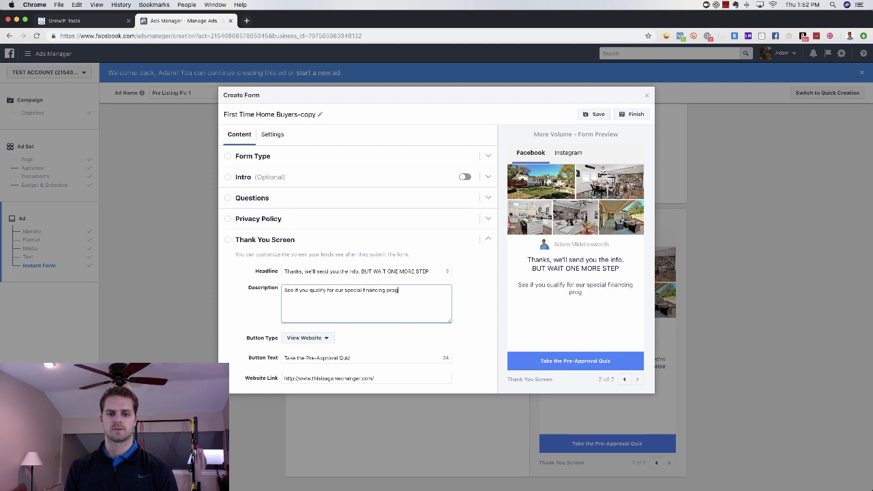
{"action": "type", "text": "rams by cli"}
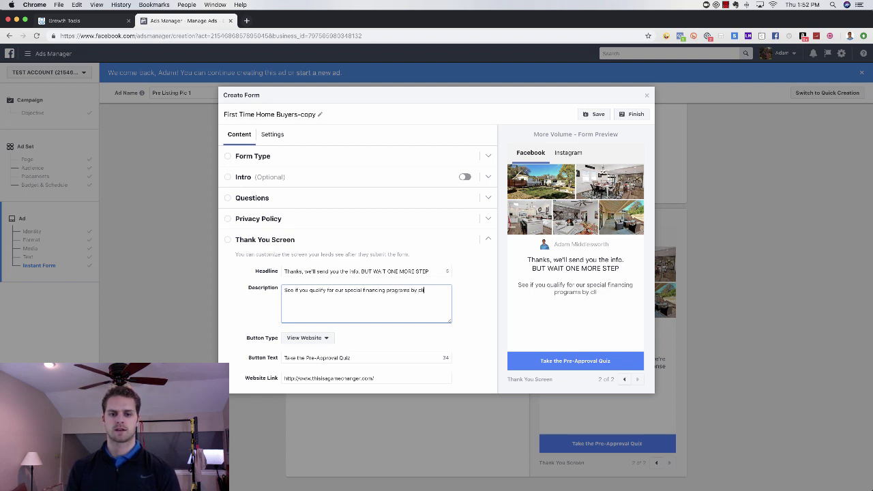
{"action": "type", "text": "cking the butt"}
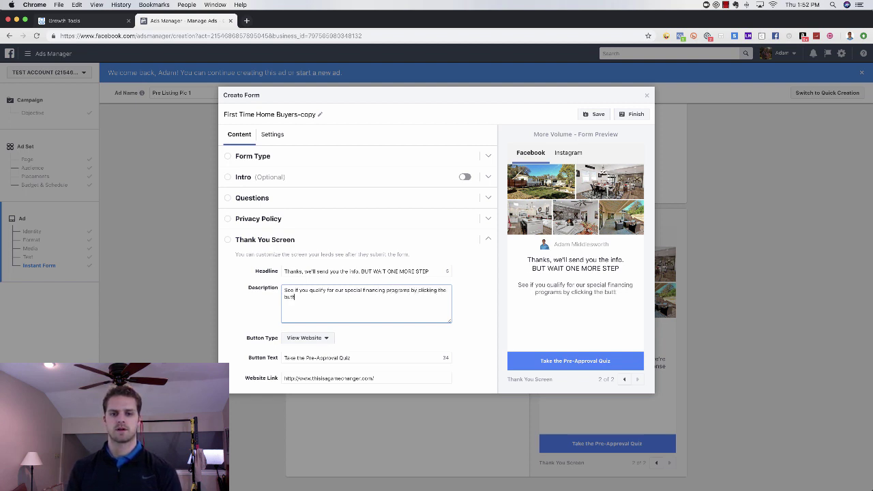
{"action": "type", "text": "on below!"}
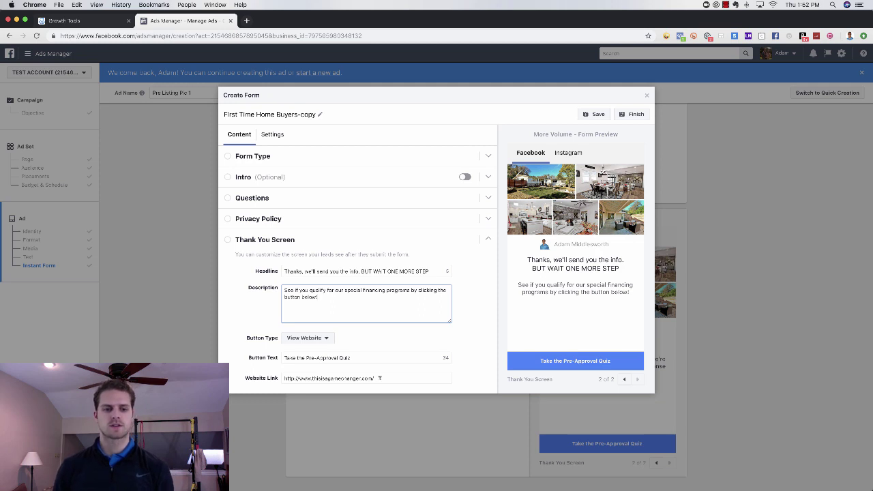
- Switch to ManyChat and start a new growth tool, with its widget name ready for entry
{"action": "triple_click", "coordinate": [385, 378]}
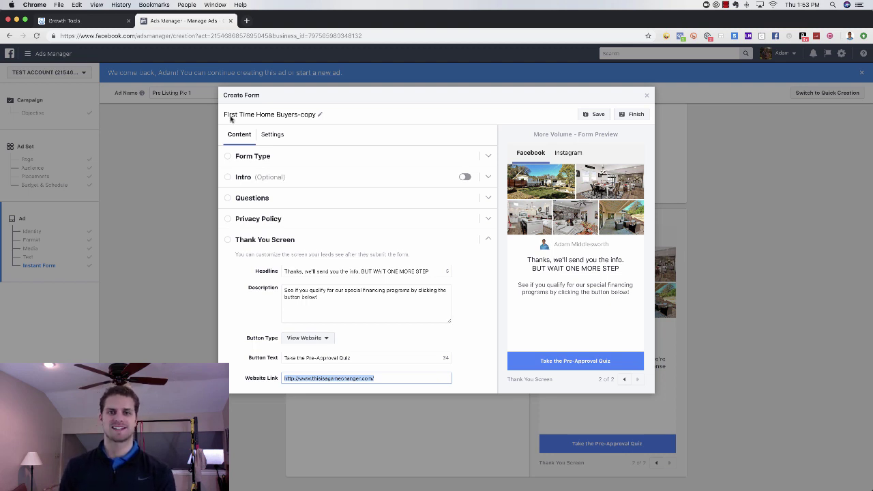
{"action": "left_click", "coordinate": [99, 20]}
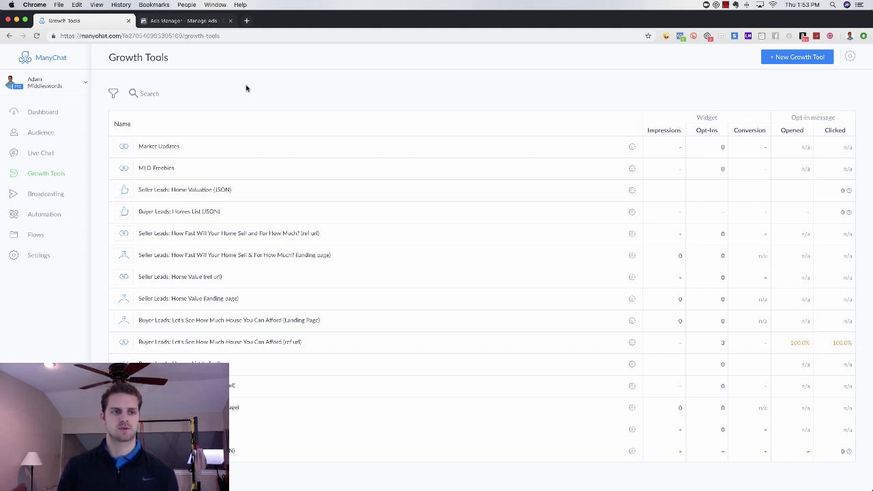
{"action": "left_click", "coordinate": [208, 23]}
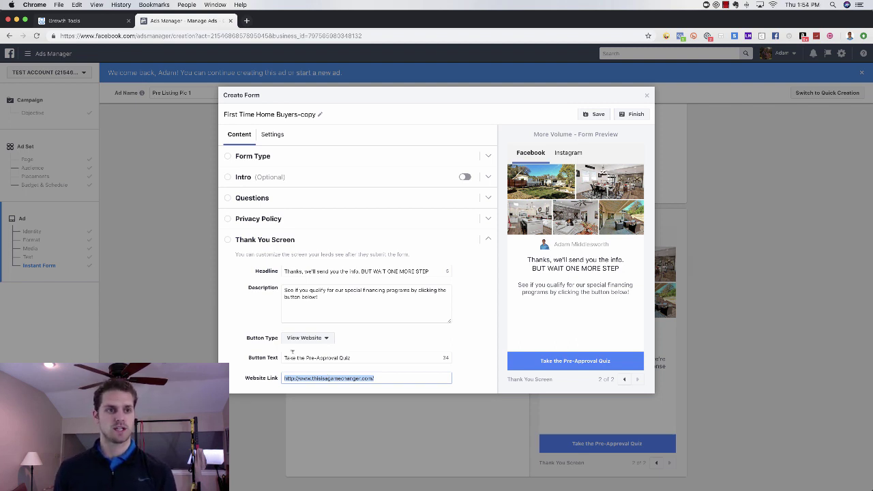
{"action": "left_click", "coordinate": [79, 18]}
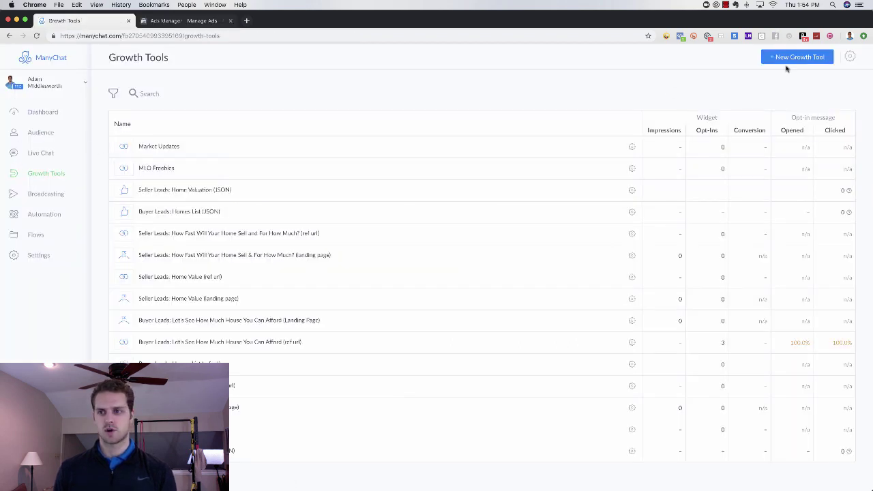
{"action": "left_click", "coordinate": [790, 60]}
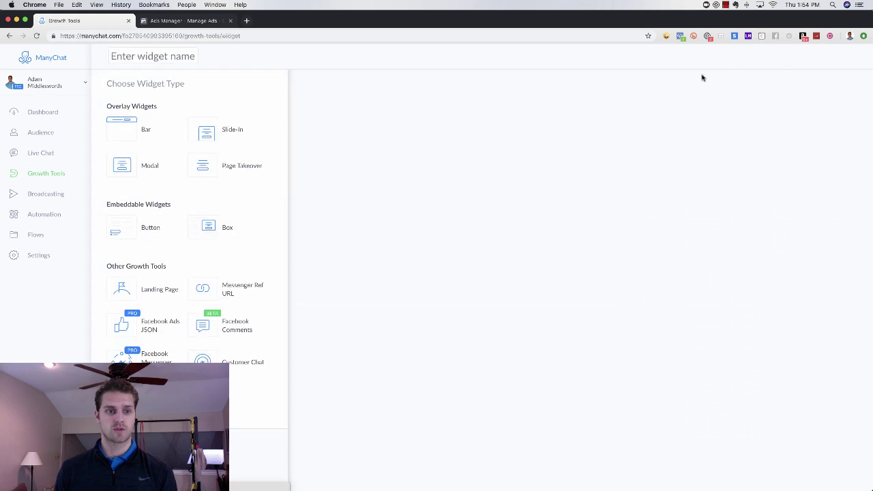
{"action": "left_click", "coordinate": [176, 57]}
{"action": "type", "text": "Pre"}
{"action": "key", "text": "BackSpace"}
{"action": "key", "text": "BackSpace"}
{"action": "key", "text": "BackSpace"}
{"action": "key", "text": "BackSpace"}
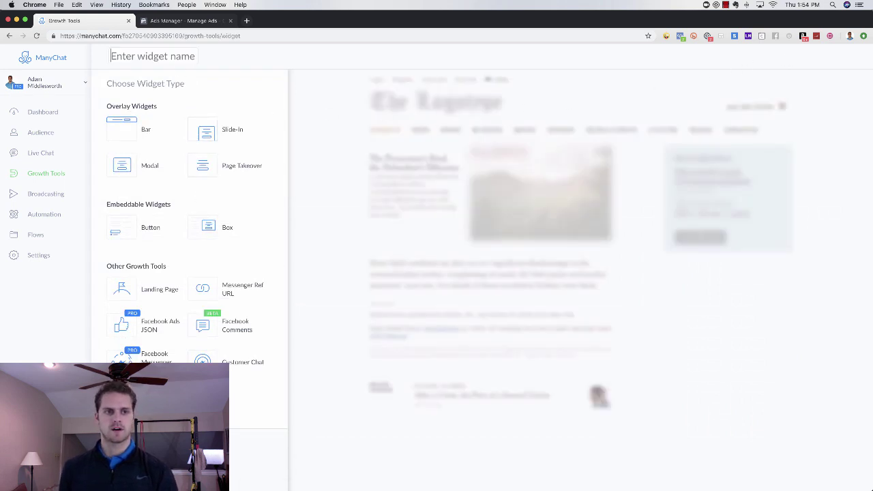
- Name the widget "Example Pre-Approval Quiz" and choose Messenger Ref URL as its type
{"action": "type", "text": "Example Pr"}
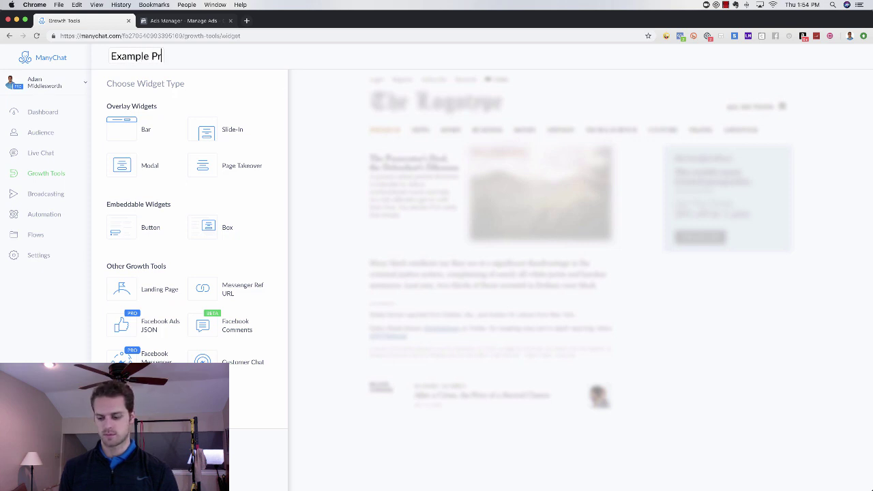
{"action": "type", "text": "e-Approval Quiz"}
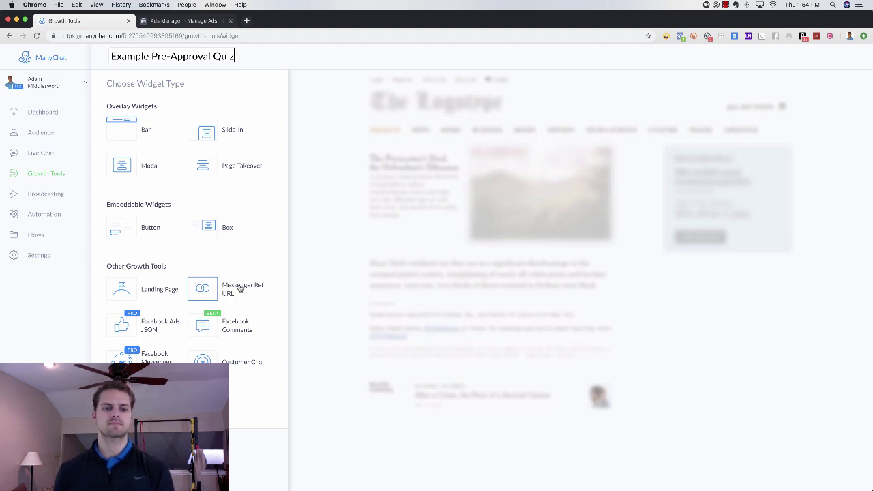
{"action": "mouse_move", "coordinate": [210, 291]}
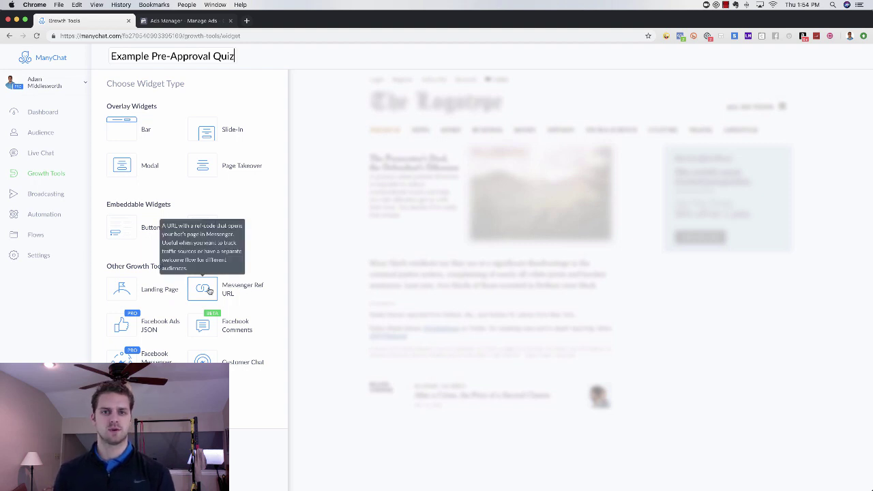
{"action": "left_click", "coordinate": [208, 291]}
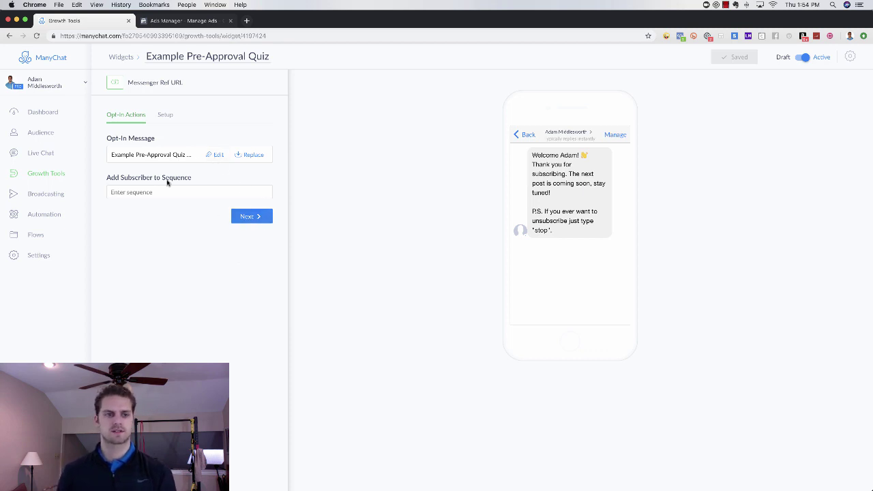
- Keep the default opt-in actions, proceed to the widget's Setup, and start editing the custom ref parameter
{"action": "left_click", "coordinate": [254, 217]}
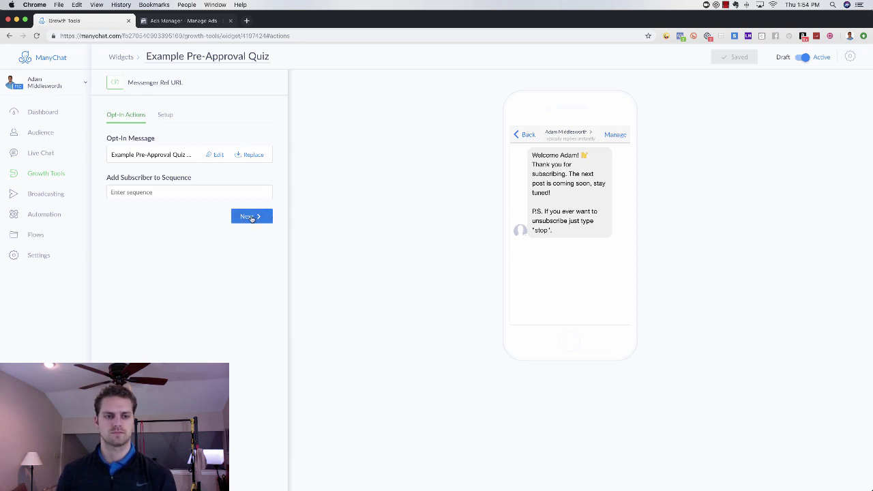
{"action": "left_click", "coordinate": [249, 216]}
{"action": "left_click", "coordinate": [148, 209]}
{"action": "type", "text": "quiz"}
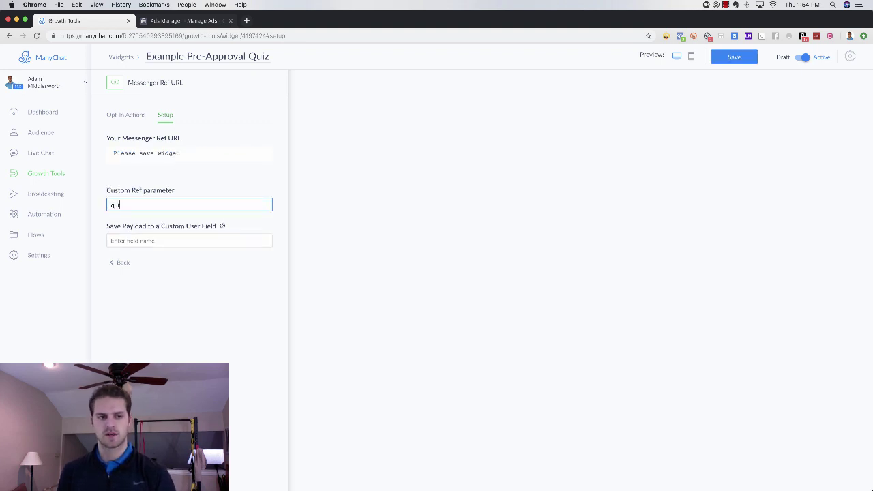
{"action": "key", "text": "BackSpace"}
{"action": "key", "text": "BackSpace"}
{"action": "key", "text": "BackSpace"}
{"action": "key", "text": "BackSpace"}
{"action": "type", "text": "preappr"}
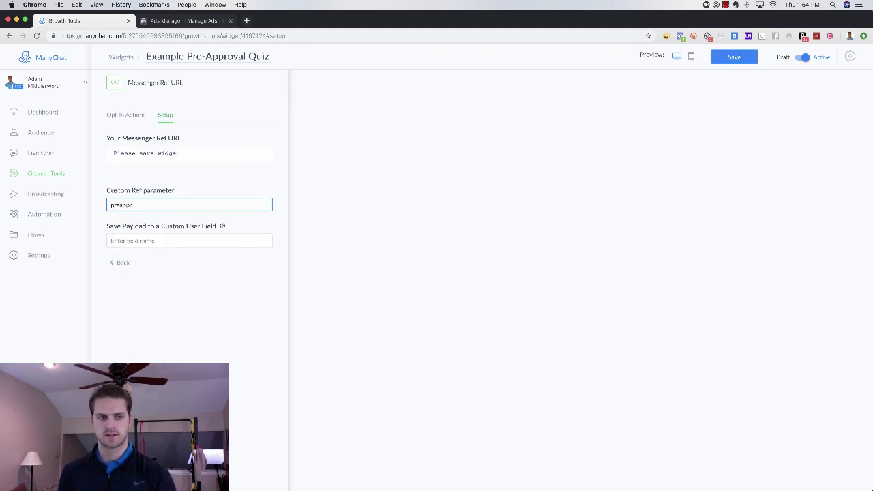
{"action": "type", "text": "o"}
{"action": "key", "text": "BackSpace"}
{"action": "key", "text": "BackSpace"}
{"action": "key", "text": "BackSpace"}
{"action": "key", "text": "BackSpace"}
{"action": "key", "text": "BackSpace"}
- Set the custom ref parameter to "example" and save the widget
{"action": "type", "text": "e"}
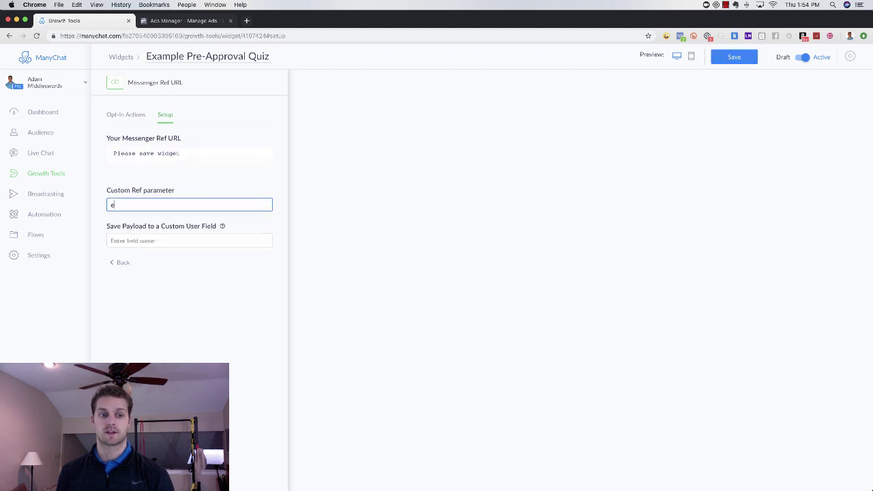
{"action": "type", "text": "xample"}
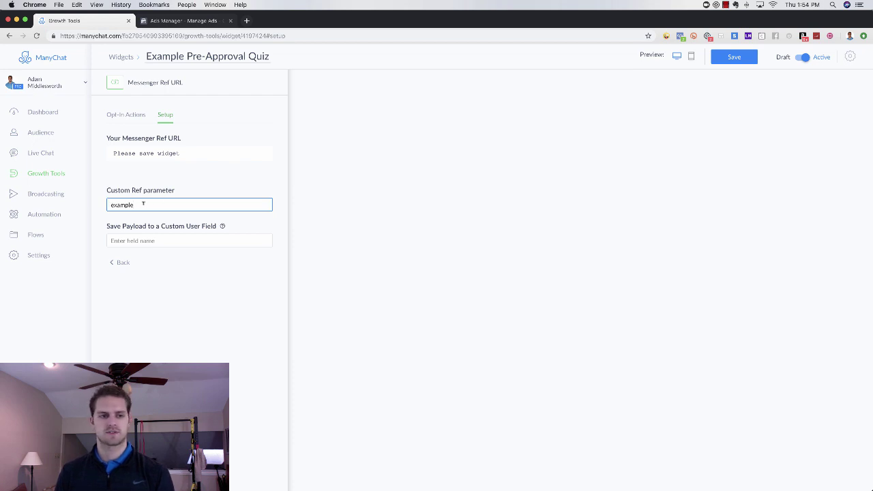
{"action": "left_click", "coordinate": [734, 58]}
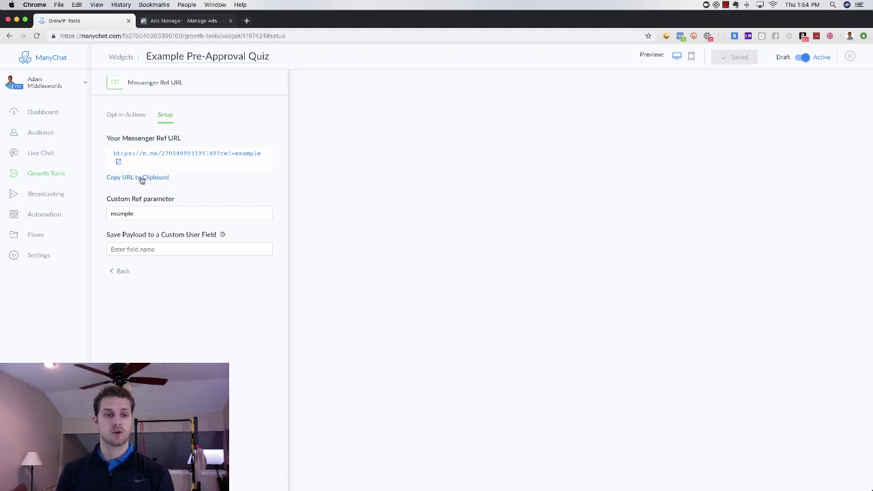
- Copy the widget's Messenger Ref URL and use it as the thank you screen's website link in Facebook Ads Manager
{"action": "left_click", "coordinate": [125, 178]}
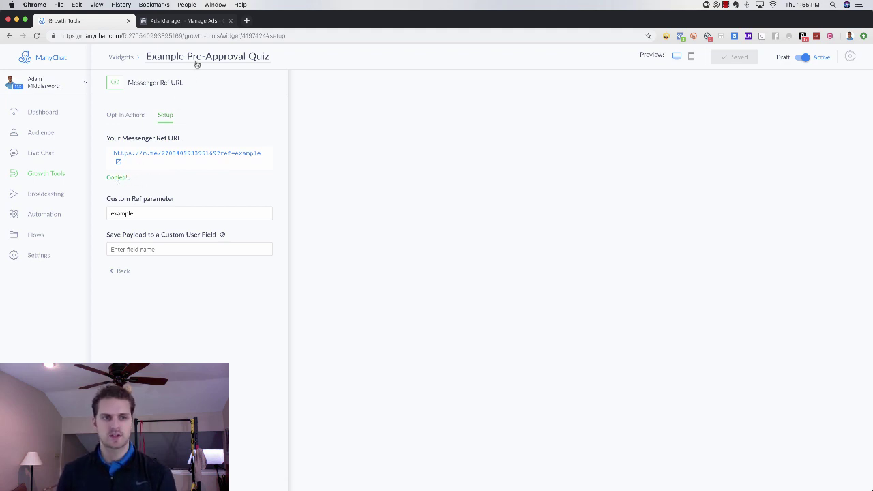
{"action": "left_click", "coordinate": [198, 22]}
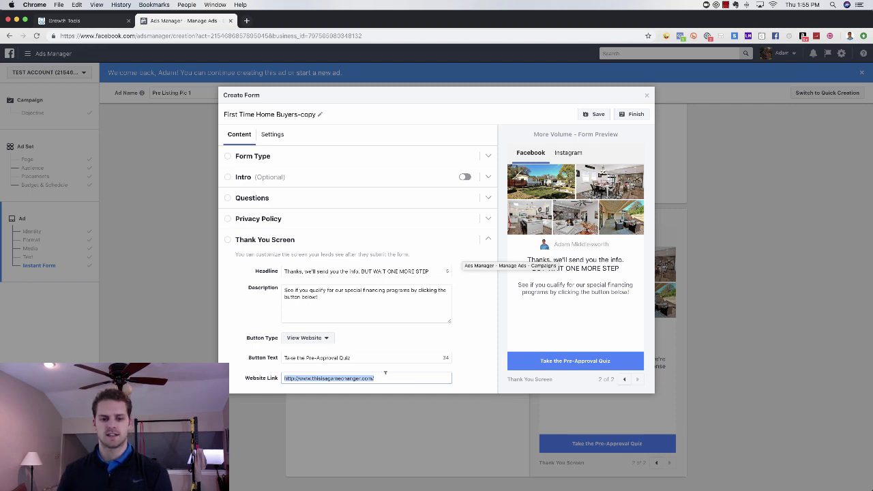
{"action": "key", "text": "BackSpace"}
{"action": "key", "text": "super+v"}
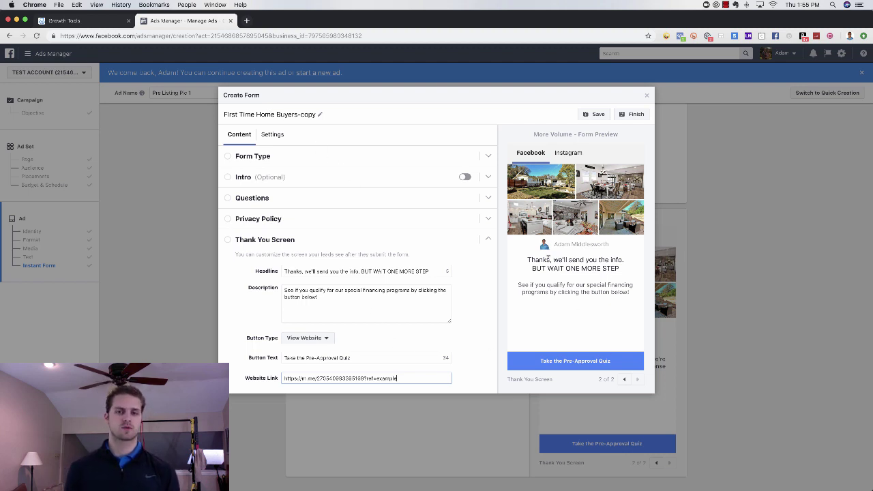
- Switch to the Example Pre-Approval Quiz widget in ManyChat, open its opt-in message for editing, and clear the default welcome text
{"action": "left_click", "coordinate": [76, 20]}
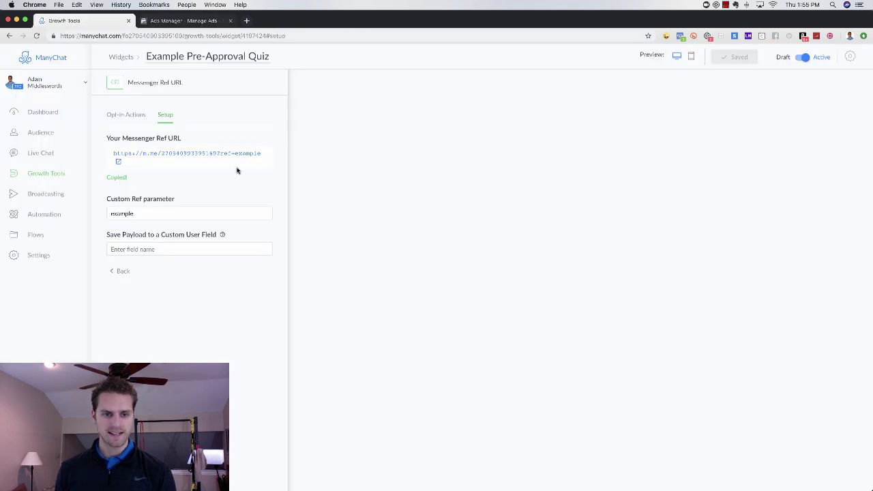
{"action": "left_click", "coordinate": [123, 272]}
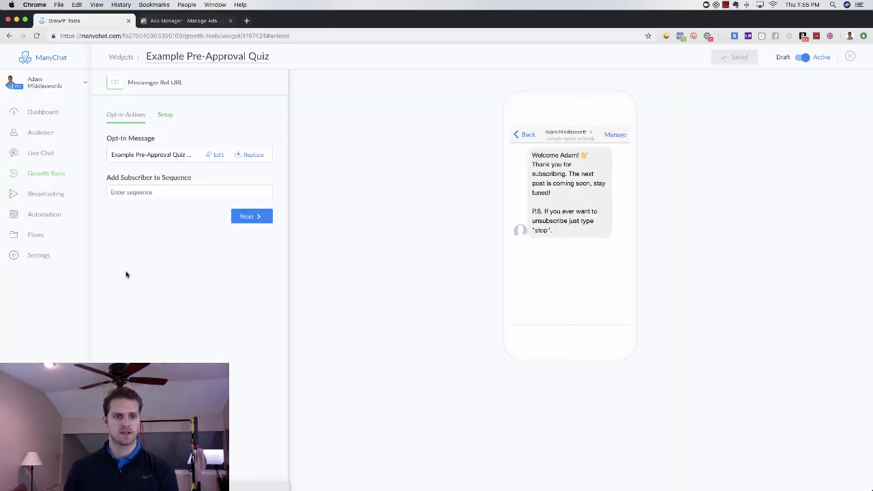
{"action": "left_click", "coordinate": [212, 155]}
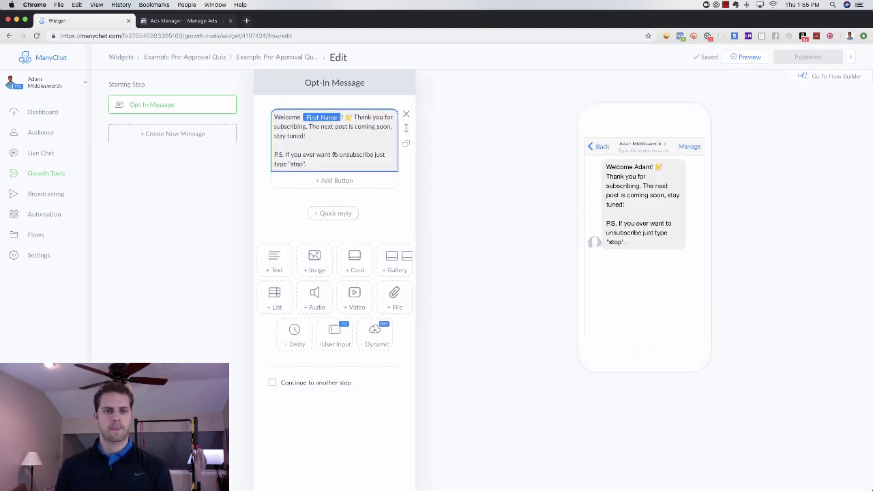
{"action": "left_click_drag", "start_coordinate": [325, 159], "coordinate": [262, 113]}
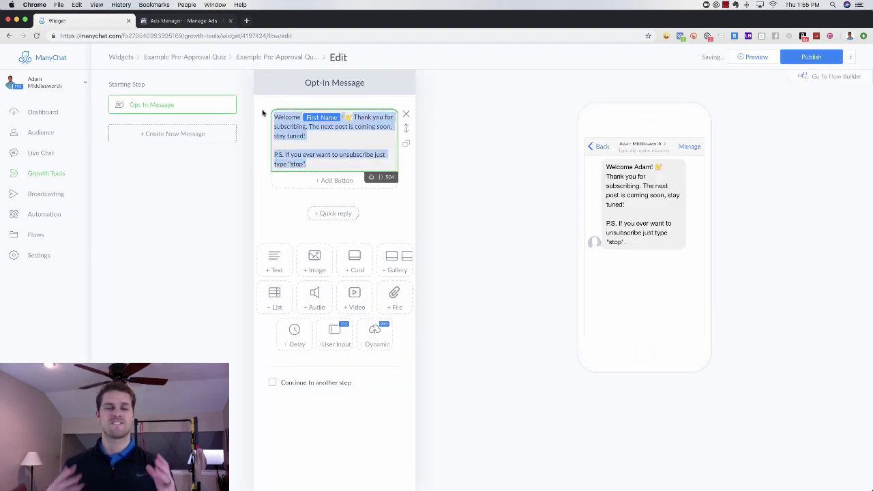
{"action": "key", "text": "BackSpace"}
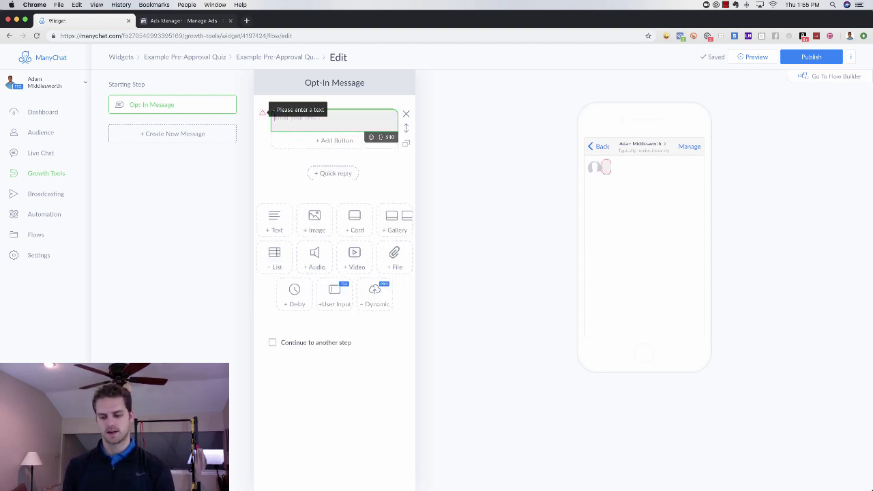
{"action": "type", "text": "Thank"}
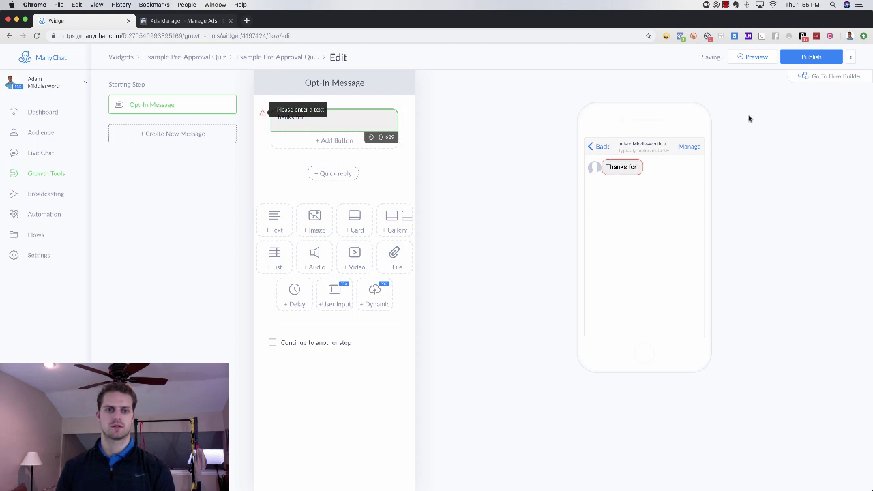
{"action": "type", "text": "s for"}
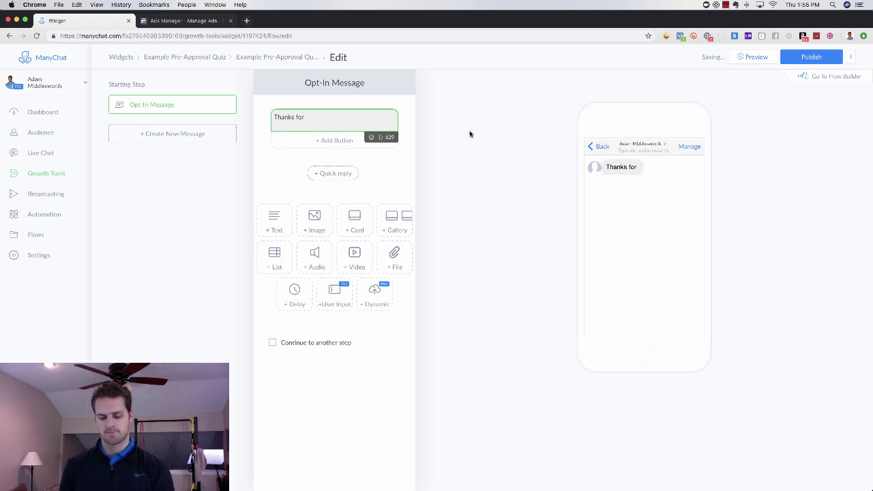
{"action": "type", "text": " your inte"}
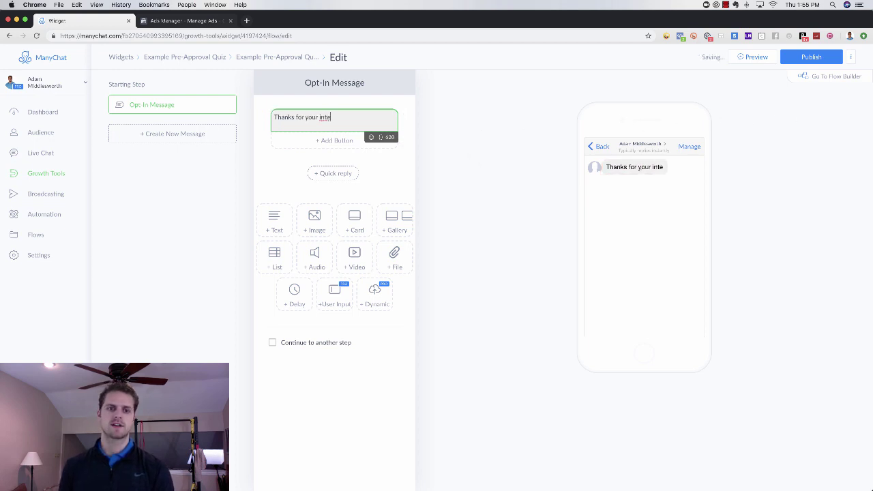
{"action": "type", "text": "rest"}
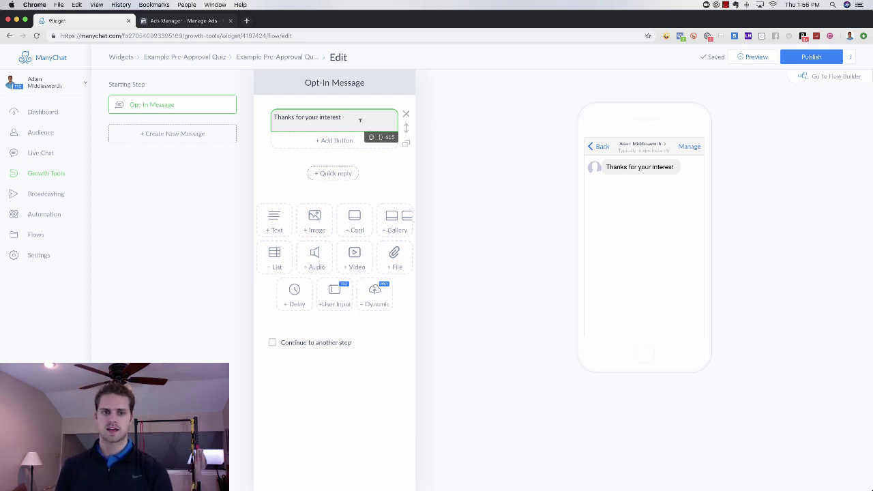
- Replace the opt-in message text with "See if you qualify for our special financing programs by clicking the button below!"
{"action": "left_click_drag", "start_coordinate": [342, 117], "coordinate": [278, 114]}
{"action": "triple_click", "coordinate": [309, 117]}
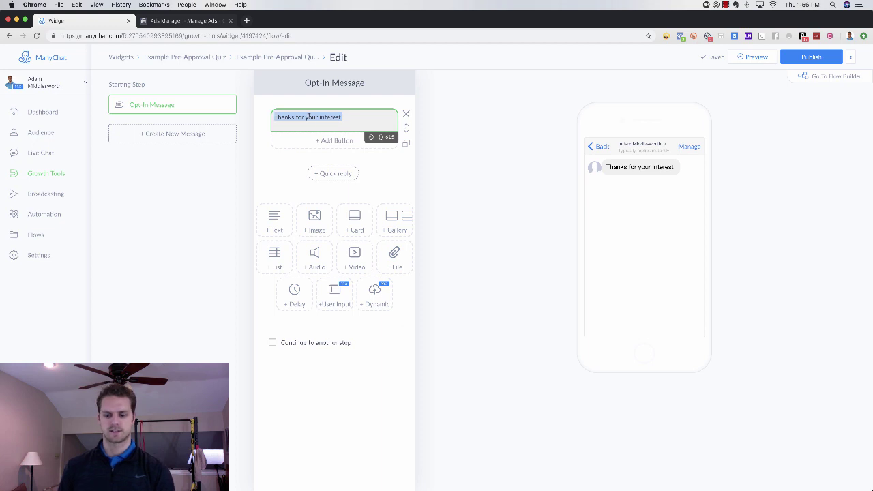
{"action": "type", "text": "See if you "}
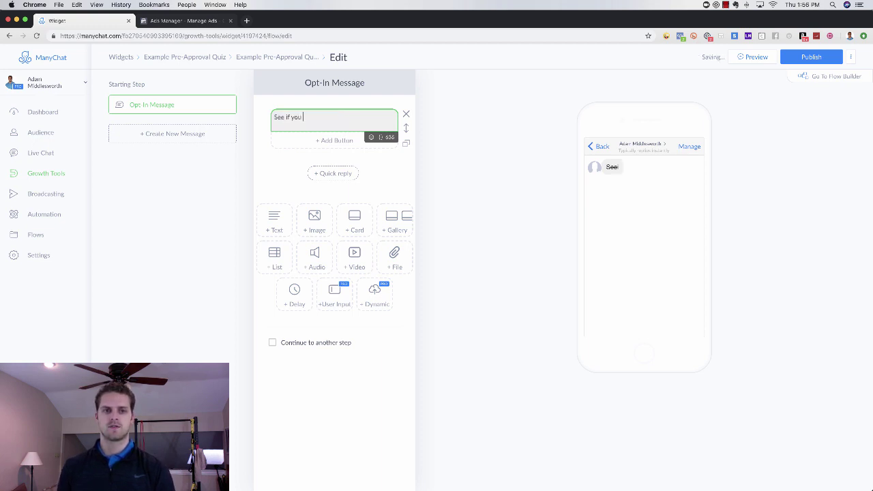
{"action": "type", "text": "qualify for our special financing programs b"}
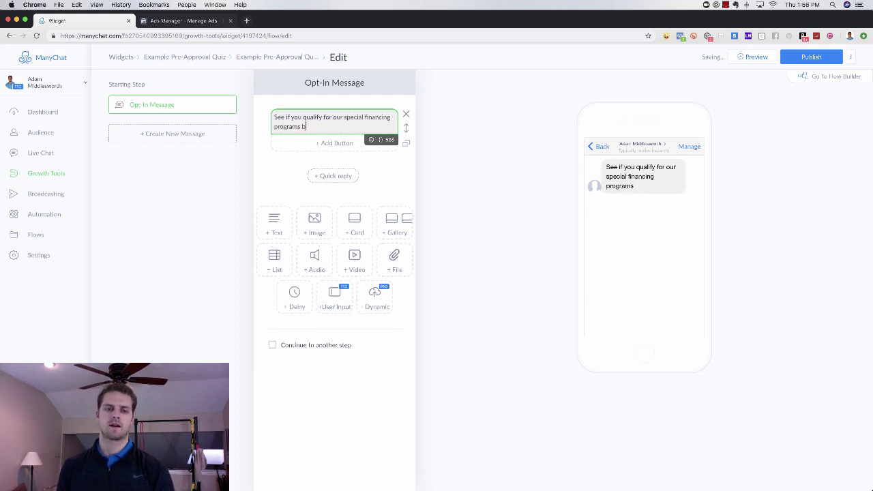
{"action": "type", "text": "y clicking th"}
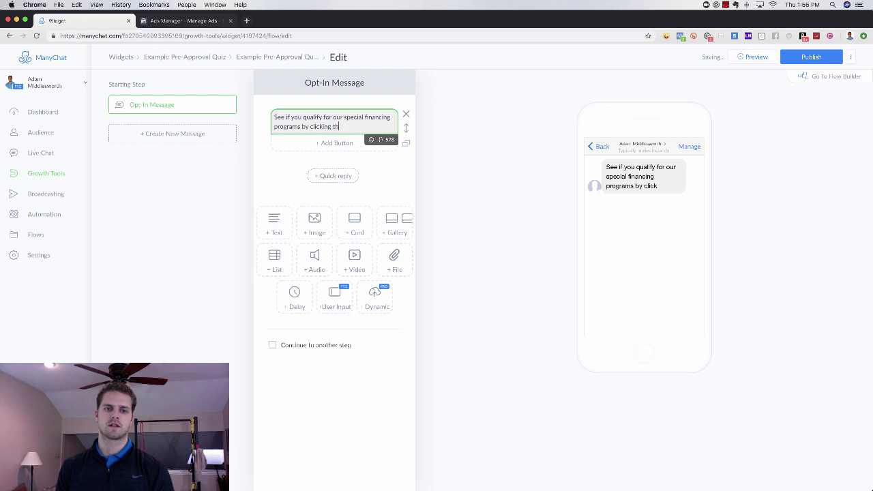
{"action": "type", "text": "e button below!"}
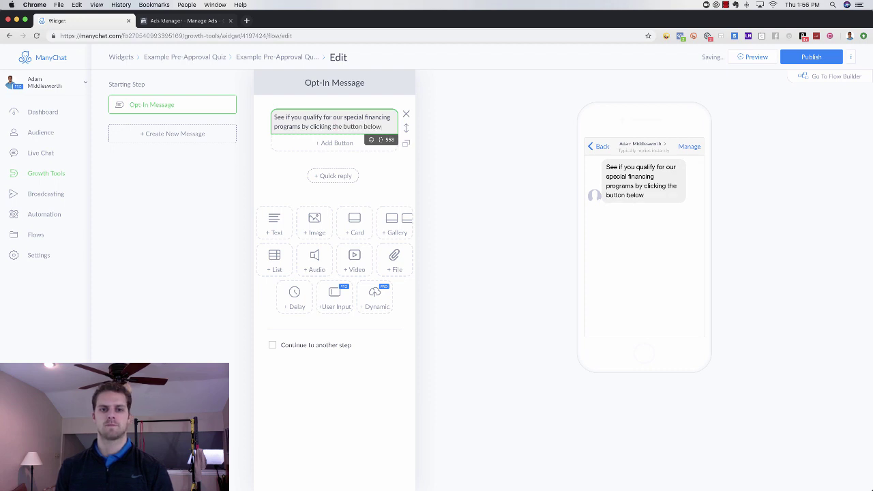
- Add a button titled "Take Quiz" to the opt-in message
{"action": "left_click", "coordinate": [328, 143]}
{"action": "key", "text": "BackSpace"}
{"action": "type", "text": "Take Quiz"}
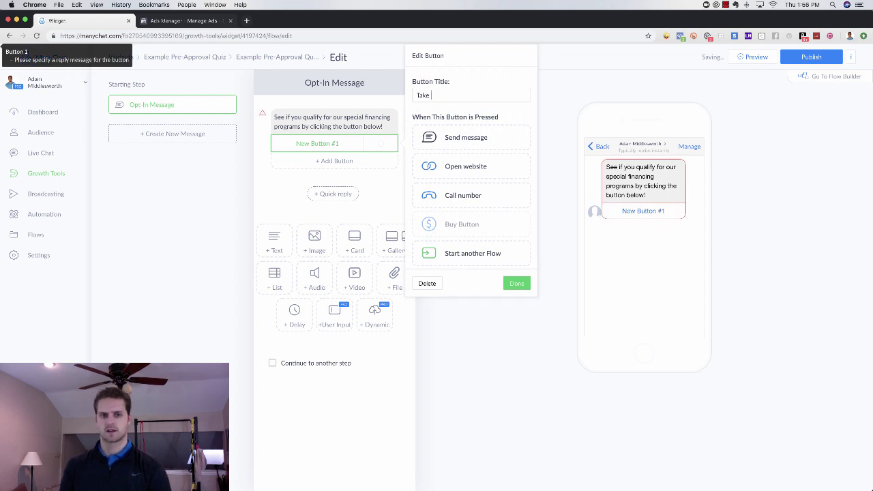
{"action": "left_click", "coordinate": [518, 287]}
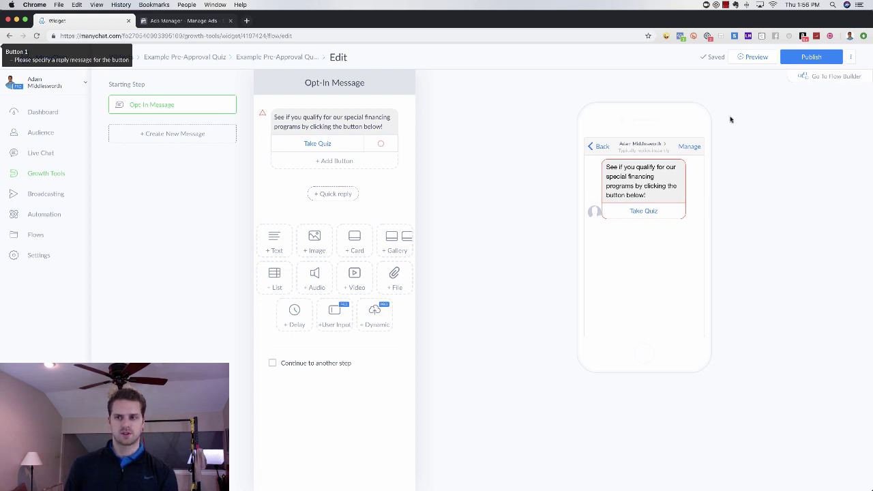
- In the Flow Builder, reposition the opt-in message block and connect its Take Quiz button to a new Perform Actions step
{"action": "left_click", "coordinate": [829, 79]}
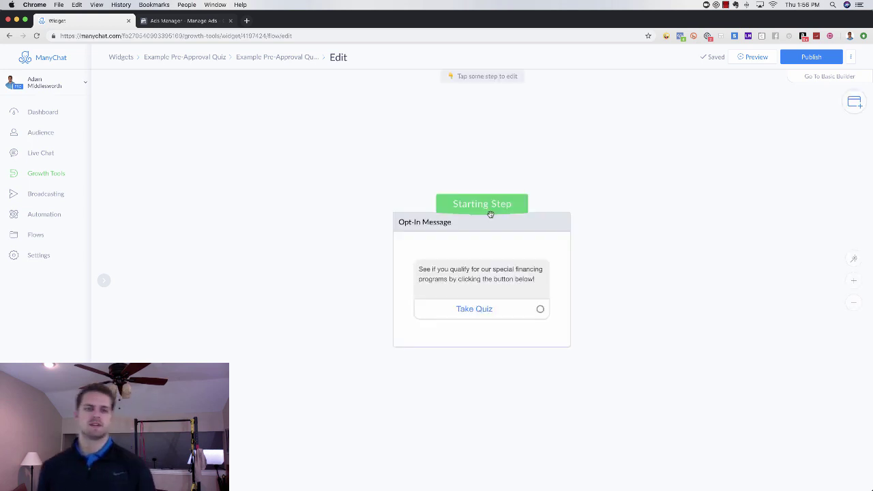
{"action": "left_click", "coordinate": [534, 216]}
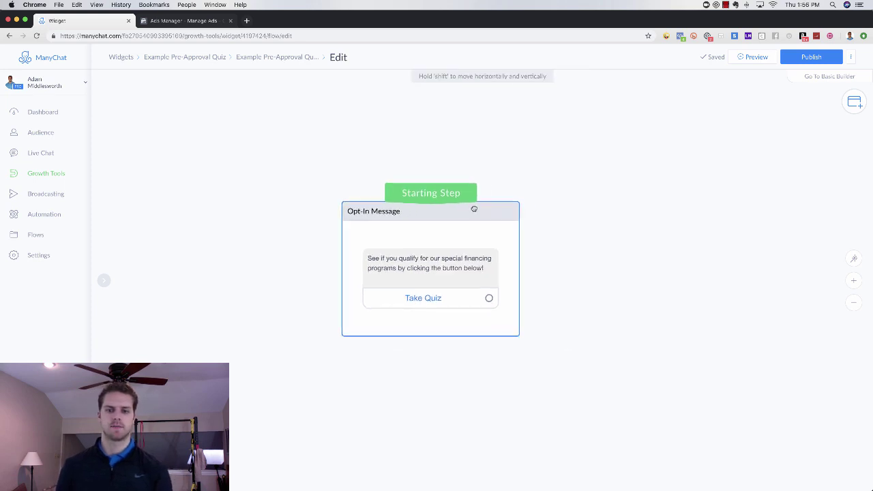
{"action": "left_click", "coordinate": [434, 291]}
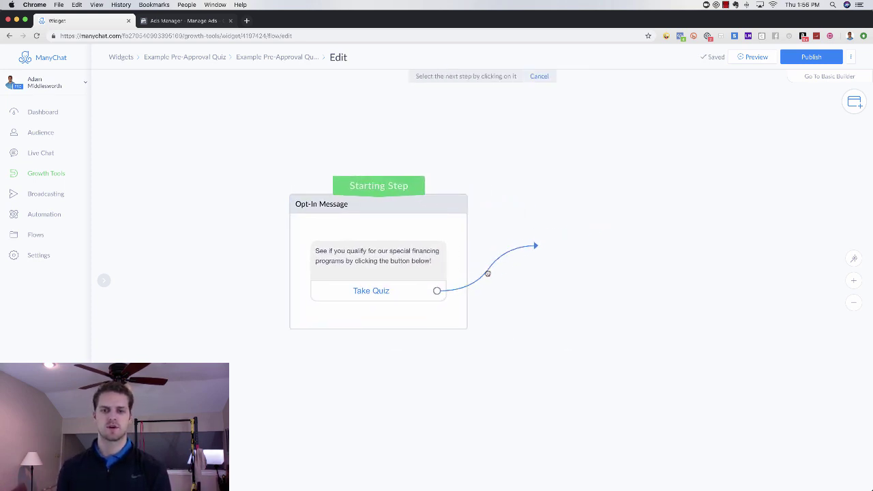
{"action": "left_click", "coordinate": [513, 223]}
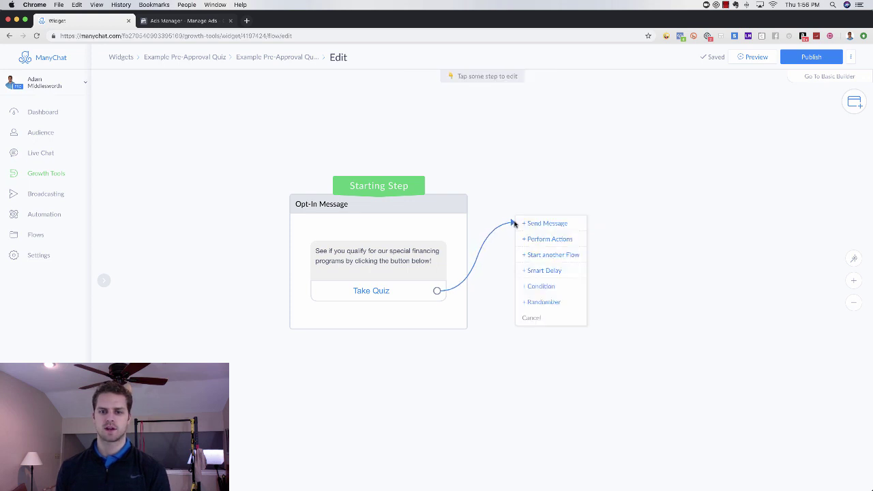
{"action": "left_click", "coordinate": [549, 240]}
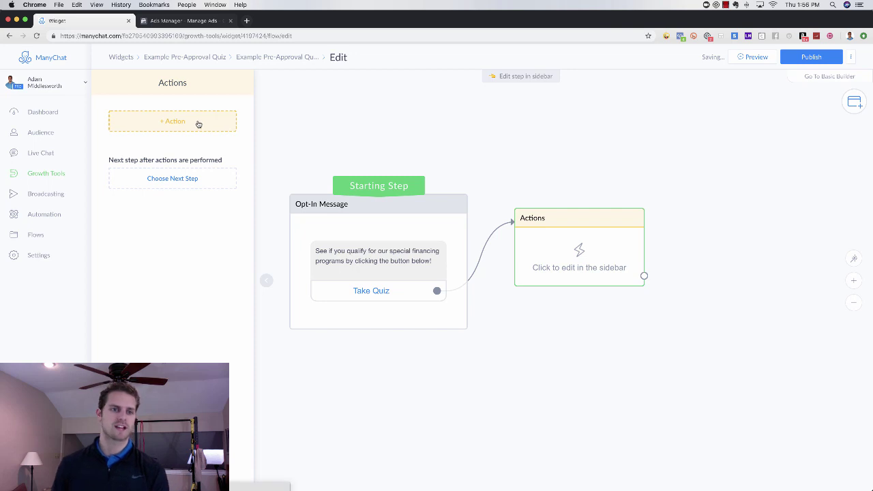
- Add a Subscribe to Sequence action using "Buyers: Pre-Approval Quiz" to the Actions step and publish the flow
{"action": "left_click", "coordinate": [194, 126]}
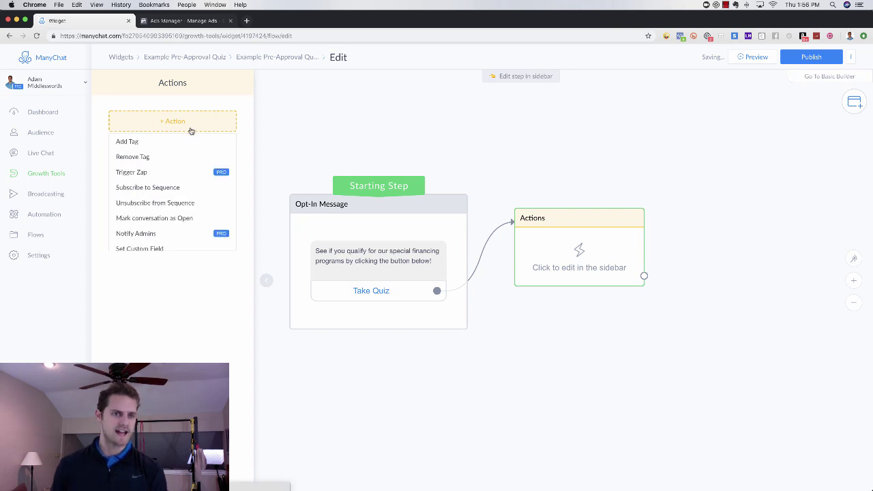
{"action": "left_click", "coordinate": [143, 189]}
{"action": "left_click", "coordinate": [151, 133]}
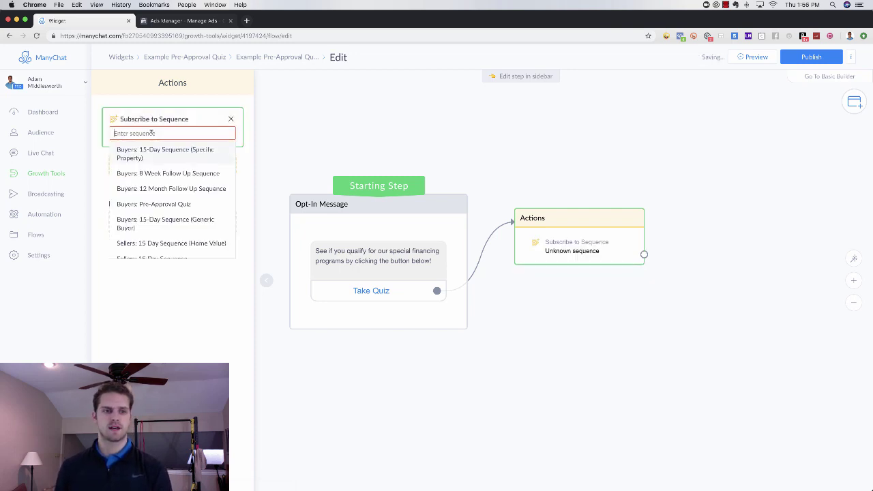
{"action": "type", "text": "pre"}
{"action": "key", "text": "BackSpace"}
{"action": "key", "text": "BackSpace"}
{"action": "key", "text": "BackSpace"}
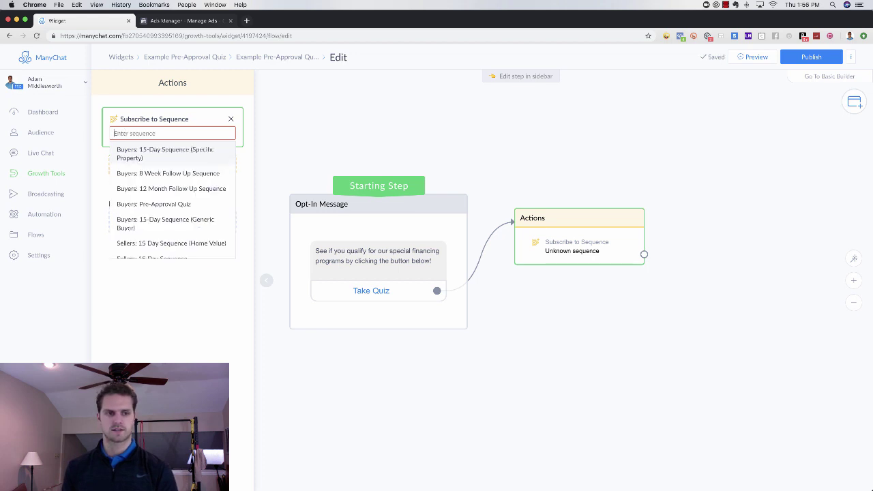
{"action": "left_click", "coordinate": [169, 206]}
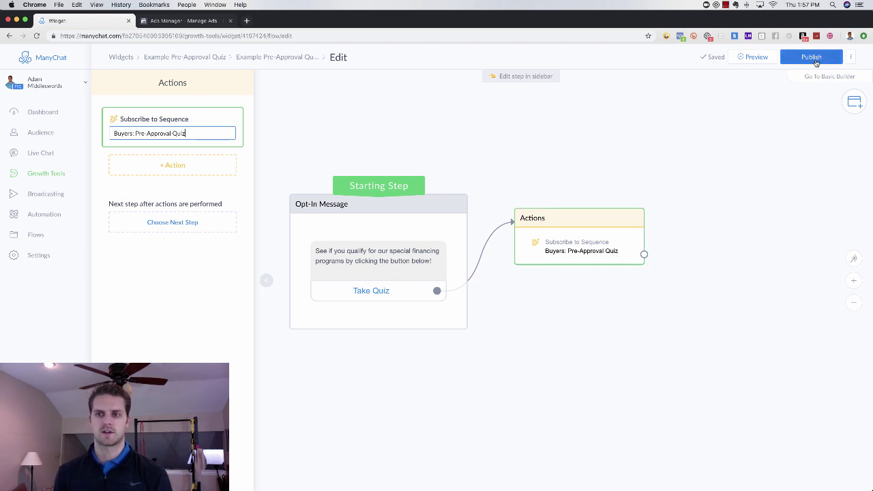
{"action": "left_click", "coordinate": [816, 60]}
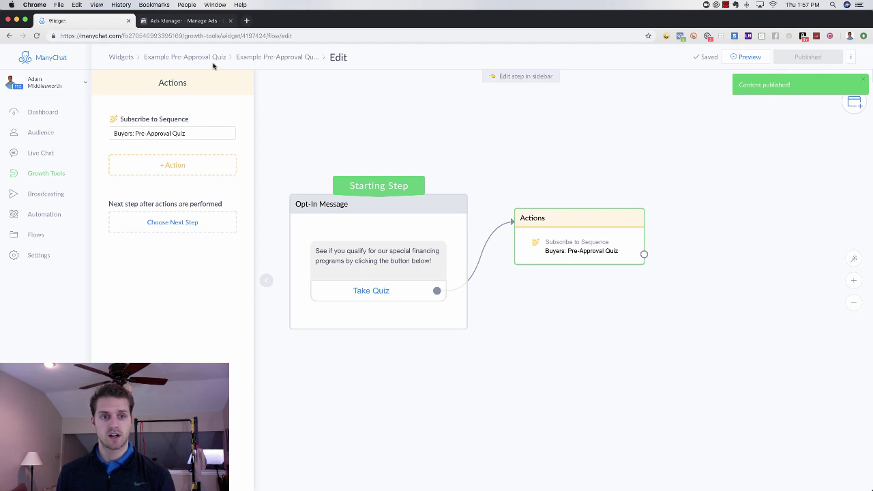
- Return to the Example Pre-Approval Quiz widget and review the sequences offered for adding subscribers, leaving the field empty
{"action": "left_click", "coordinate": [162, 59]}
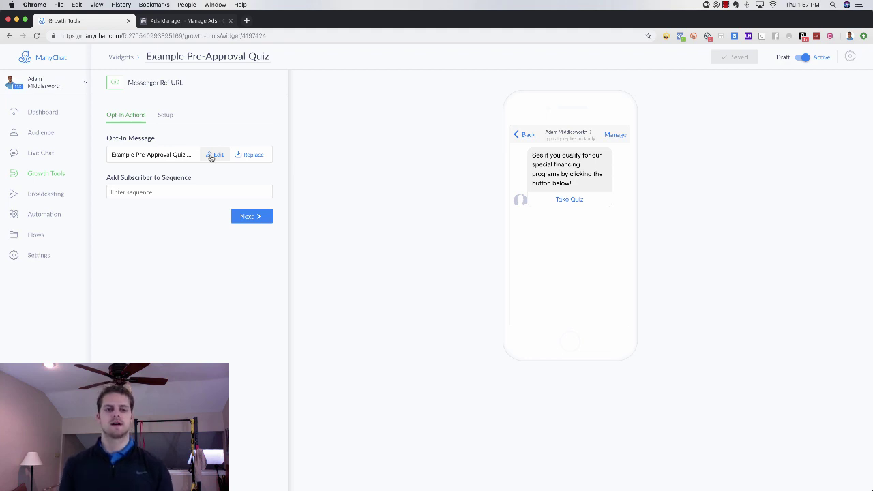
{"action": "left_click", "coordinate": [170, 191]}
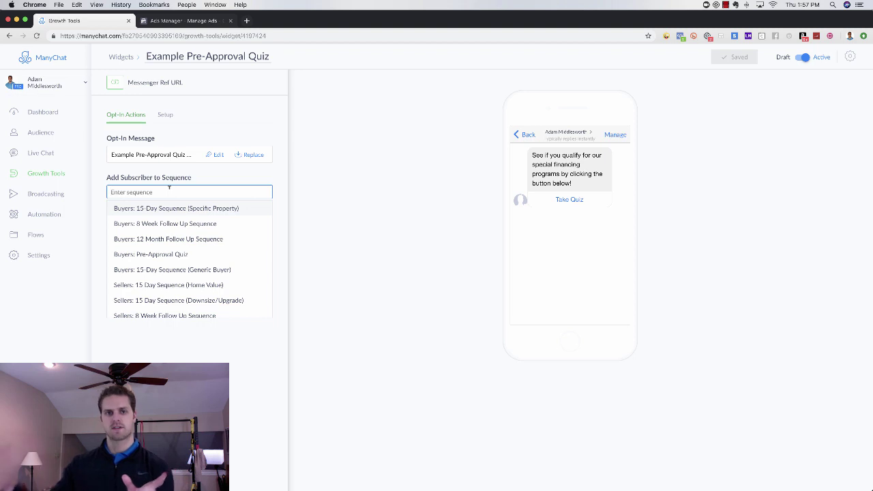
{"action": "left_click", "coordinate": [370, 179]}
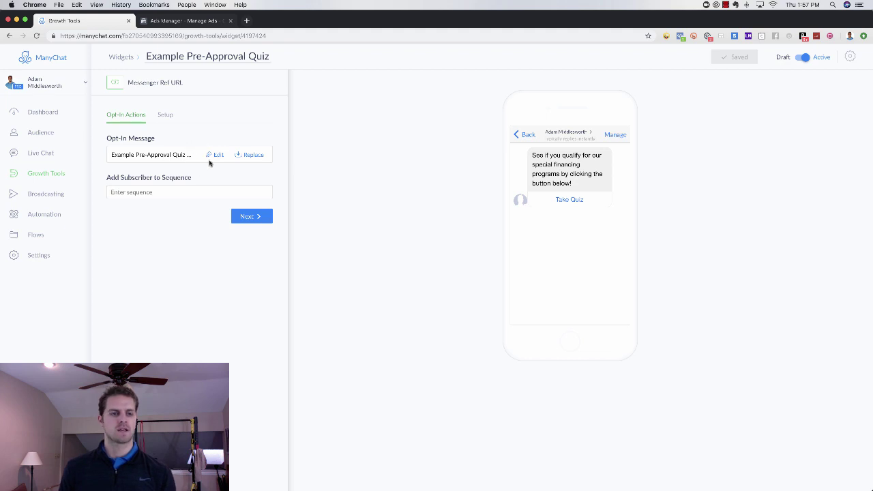
- Proceed to the widget's Setup and switch the widget to Draft and back to Active
{"action": "left_click", "coordinate": [249, 217]}
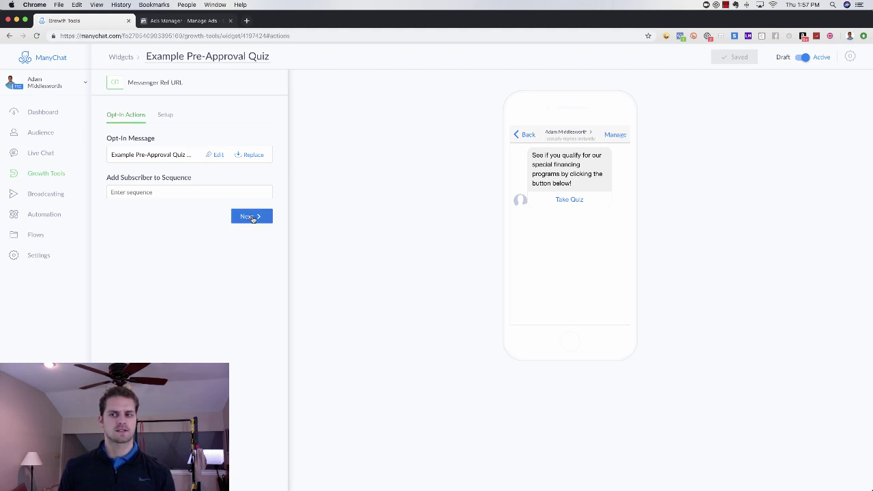
{"action": "left_click", "coordinate": [252, 216]}
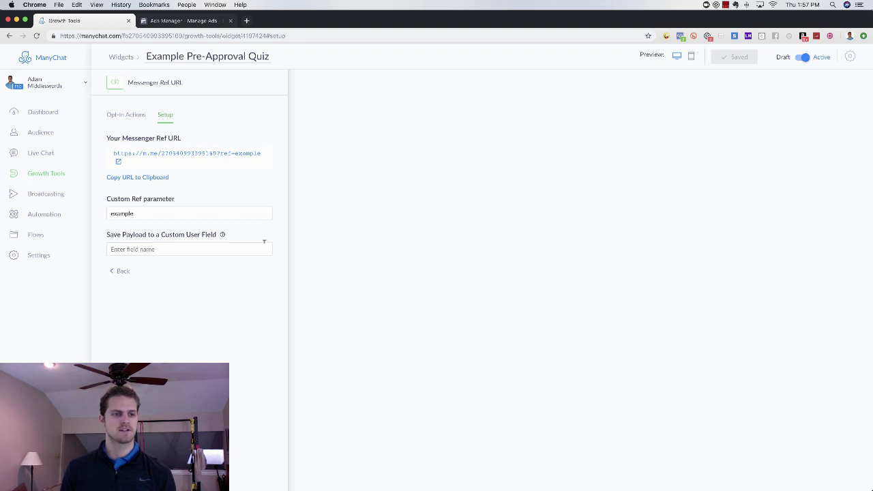
{"action": "left_click", "coordinate": [806, 59]}
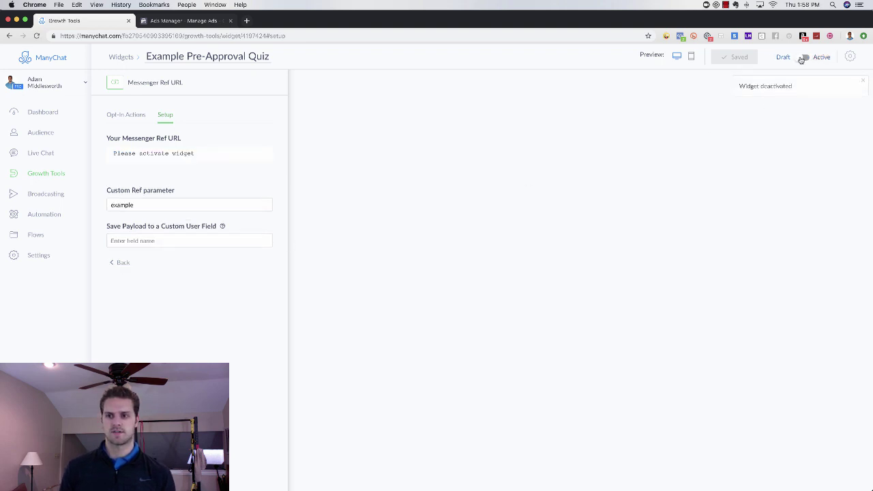
{"action": "left_click", "coordinate": [823, 58]}
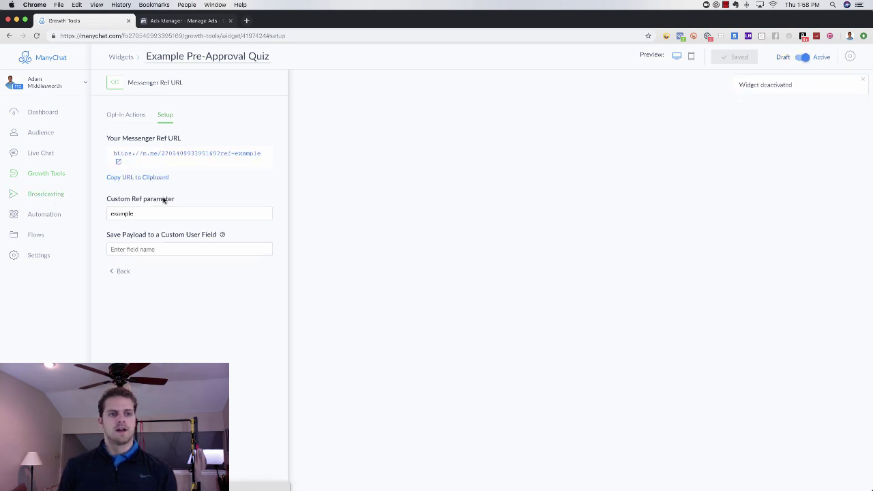
- Open the list of sequences under ManyChat's Automation section
{"action": "left_click", "coordinate": [30, 217]}
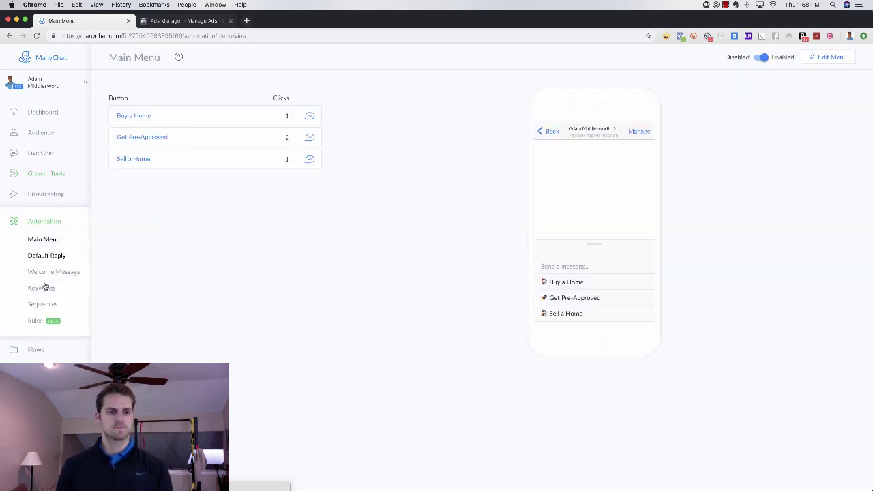
{"action": "left_click", "coordinate": [42, 306]}
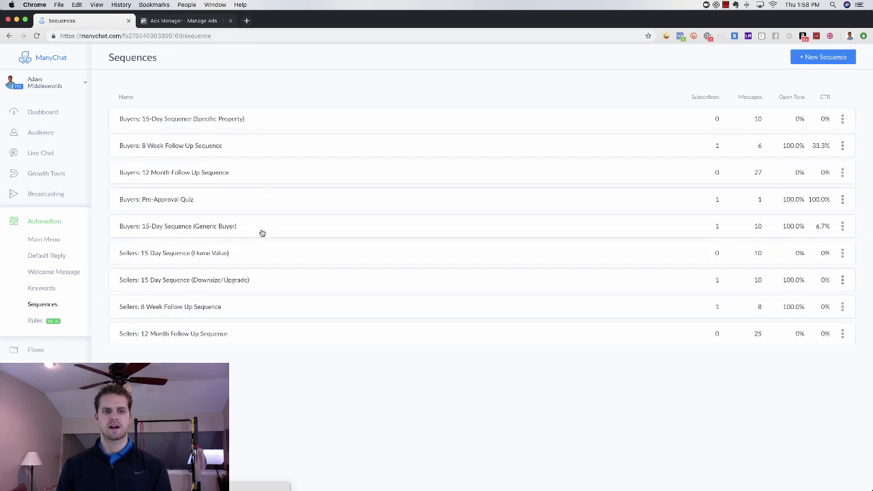
- Open the Pre Approval Quiz Sequence message in "Buyers: Pre-Approval Quiz" and examine its opening questions and tagging actions
{"action": "left_click", "coordinate": [176, 204]}
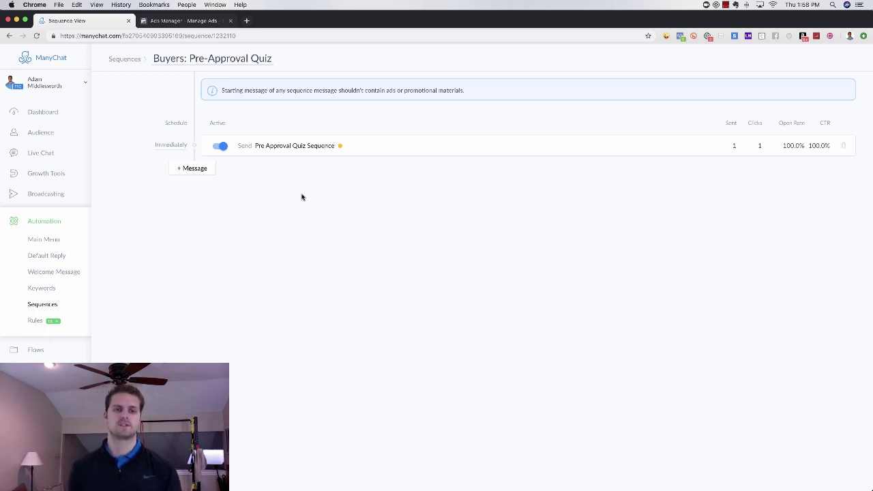
{"action": "left_click", "coordinate": [292, 147]}
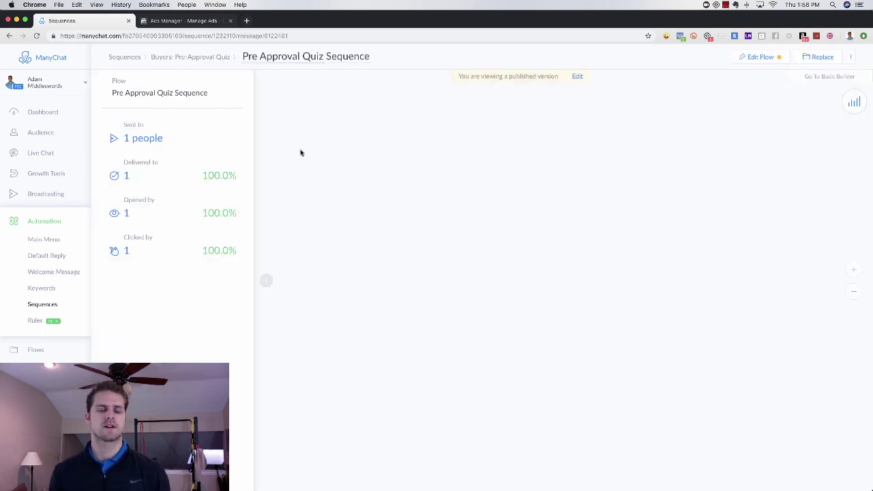
{"action": "scroll", "coordinate": [319, 250], "scroll_direction": "up", "scroll_amount": 5}
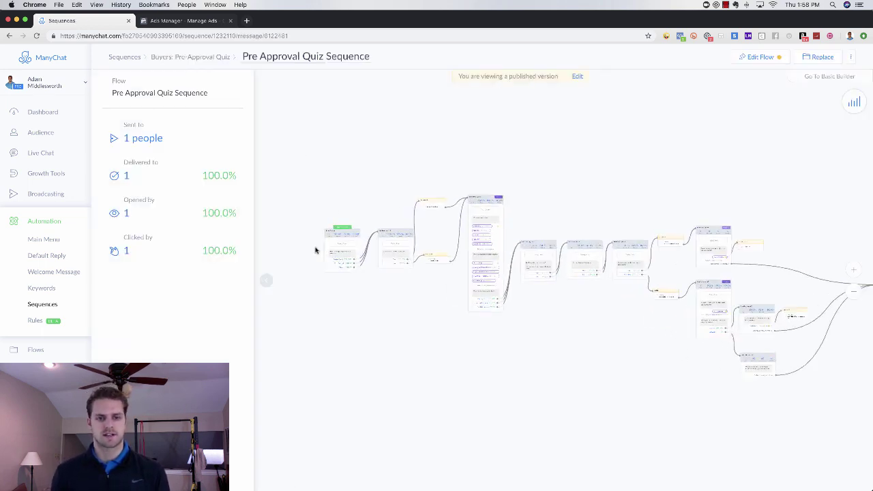
{"action": "scroll", "coordinate": [312, 248], "scroll_direction": "up", "scroll_amount": 1}
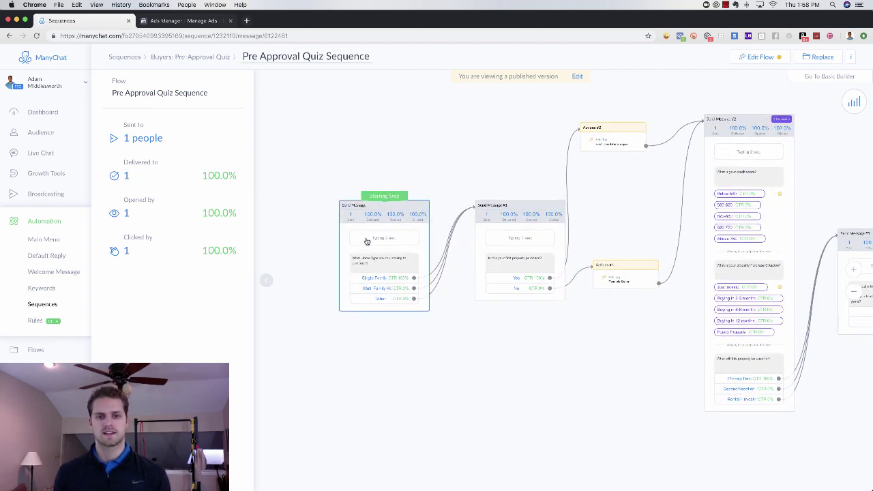
{"action": "scroll", "coordinate": [366, 244], "scroll_direction": "up", "scroll_amount": 2}
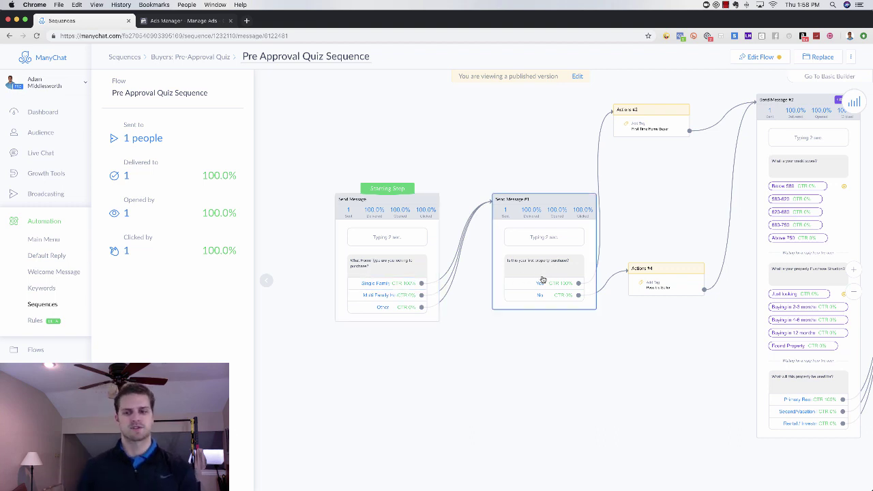
{"action": "left_click_drag", "start_coordinate": [656, 209], "coordinate": [481, 266]}
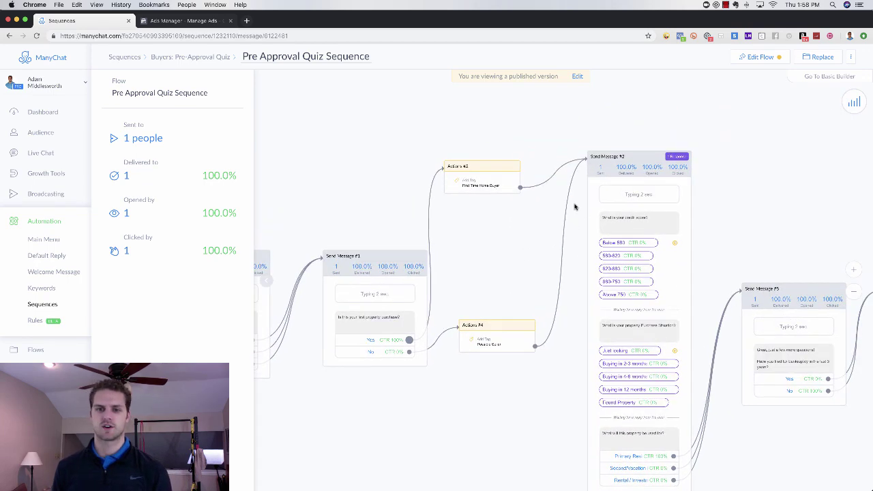
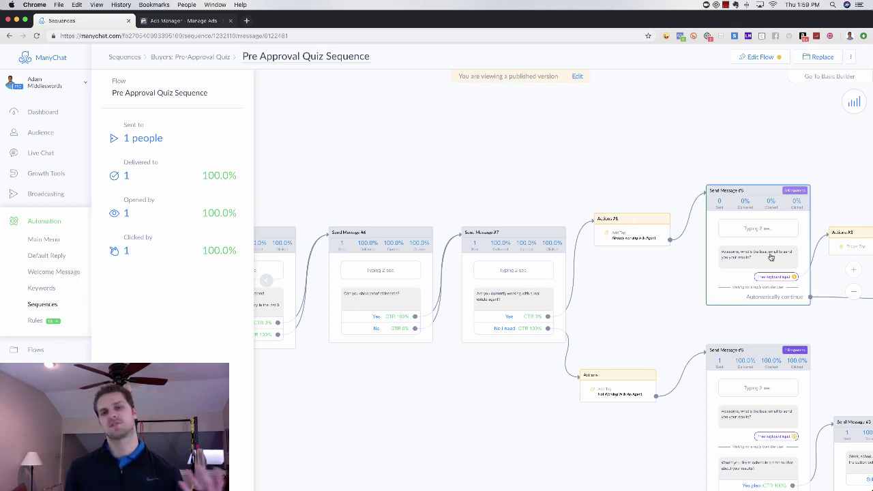
- Examine the flow's working-with-agent branches, email and scheduling messages, and the final subscribe-to-sequence action they lead to
{"action": "left_click_drag", "start_coordinate": [664, 269], "coordinate": [635, 244]}
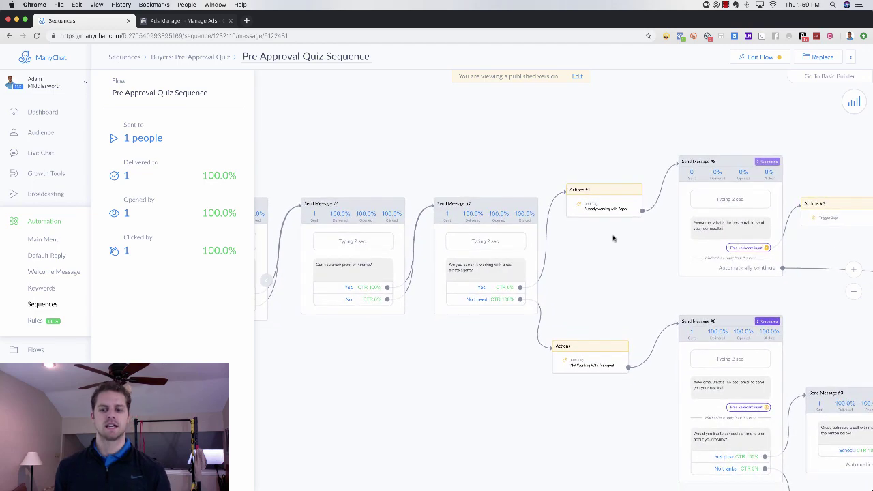
{"action": "left_click_drag", "start_coordinate": [647, 416], "coordinate": [609, 388]}
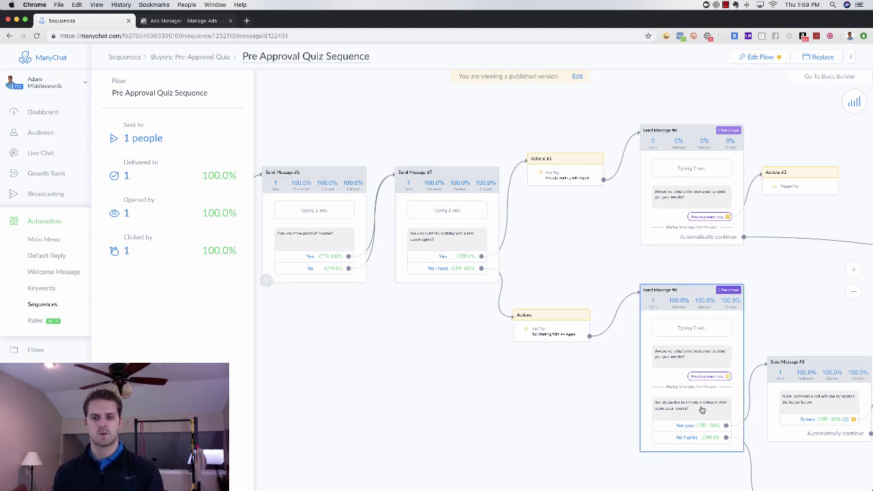
{"action": "scroll", "coordinate": [441, 349], "scroll_direction": "right", "scroll_amount": 4}
{"action": "scroll", "coordinate": [441, 349], "scroll_direction": "down", "scroll_amount": 1}
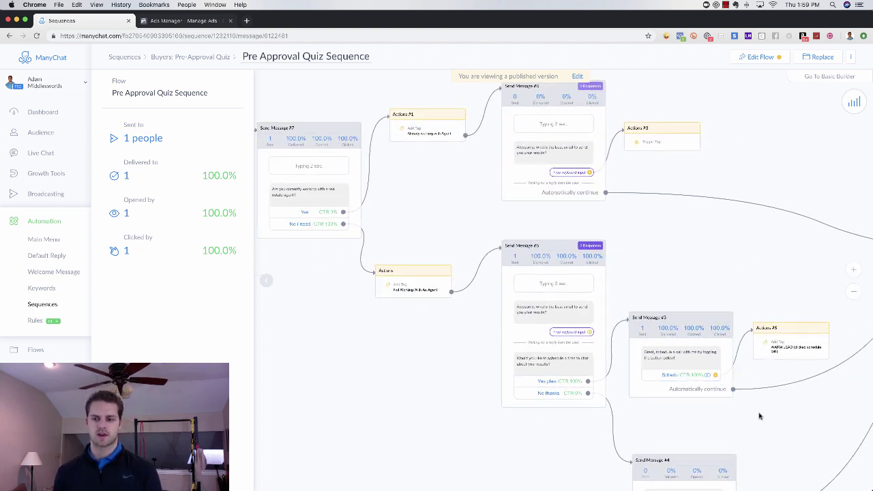
{"action": "scroll", "coordinate": [760, 414], "scroll_direction": "down", "scroll_amount": 3}
{"action": "scroll", "coordinate": [760, 414], "scroll_direction": "right", "scroll_amount": 1}
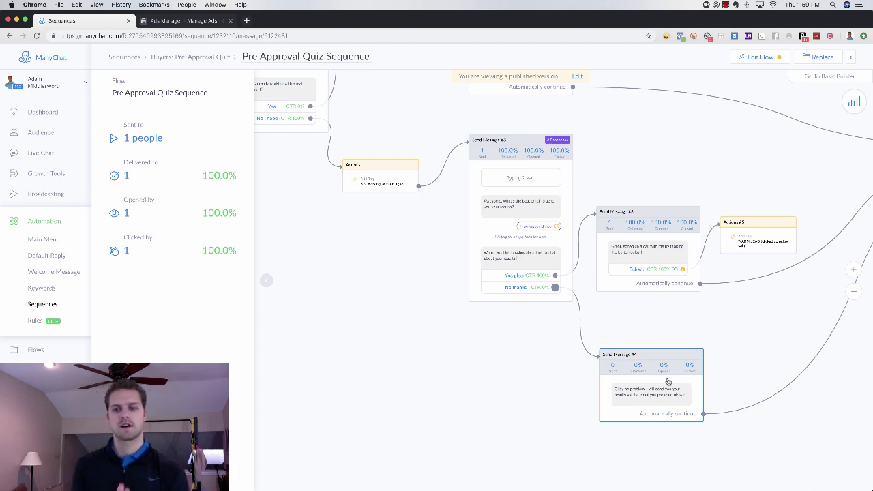
{"action": "scroll", "coordinate": [716, 280], "scroll_direction": "right", "scroll_amount": 5}
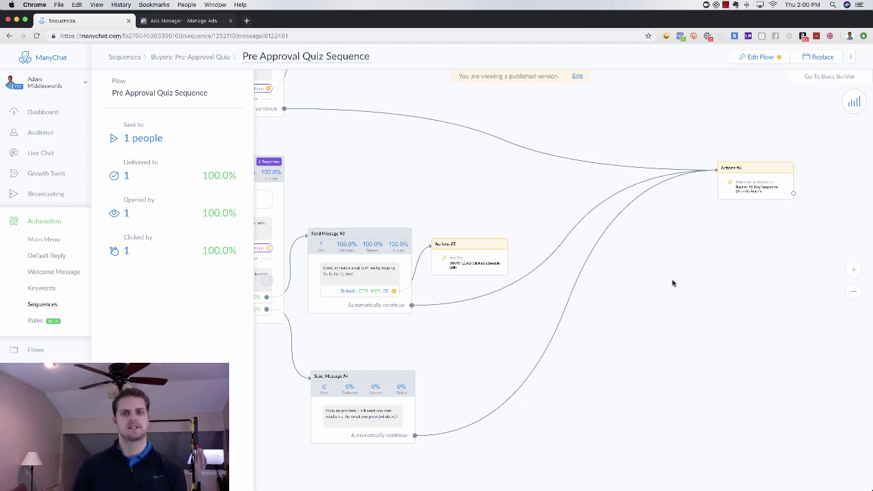
{"action": "scroll", "coordinate": [721, 281], "scroll_direction": "left", "scroll_amount": 1}
{"action": "scroll", "coordinate": [721, 280], "scroll_direction": "left", "scroll_amount": 3}
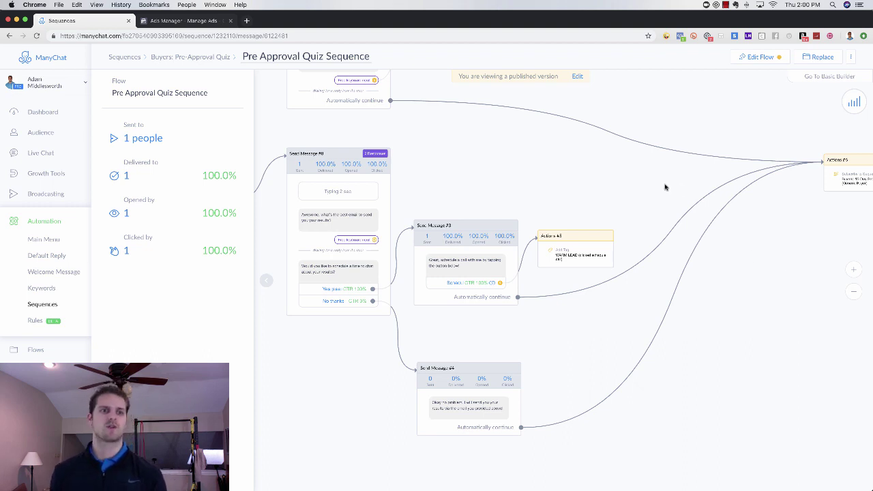
- Create a new sequence named "Example Pre-Approval Quiz" and add its first message
{"action": "left_click", "coordinate": [42, 307]}
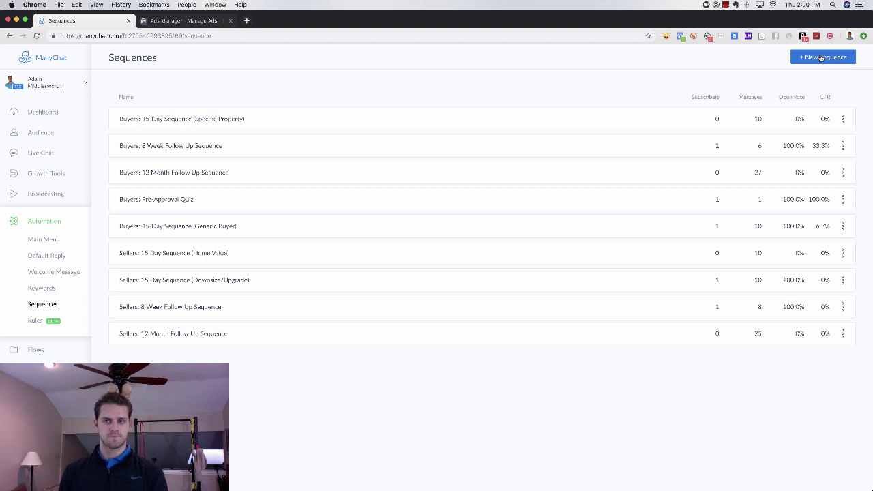
{"action": "left_click", "coordinate": [821, 58]}
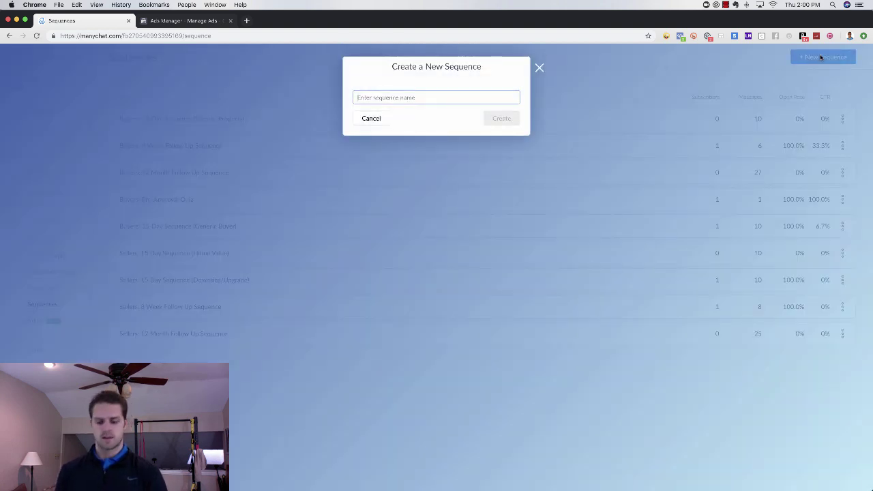
{"action": "type", "text": "Exampl"}
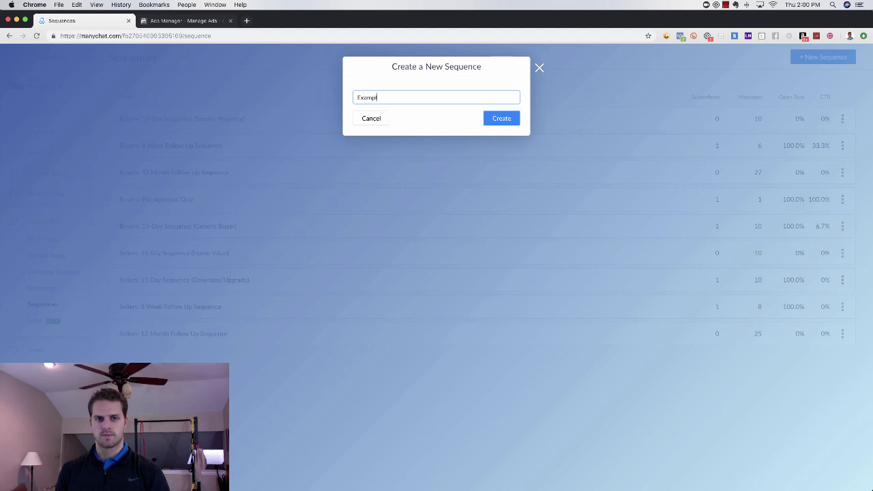
{"action": "type", "text": "e Pre-Appro"}
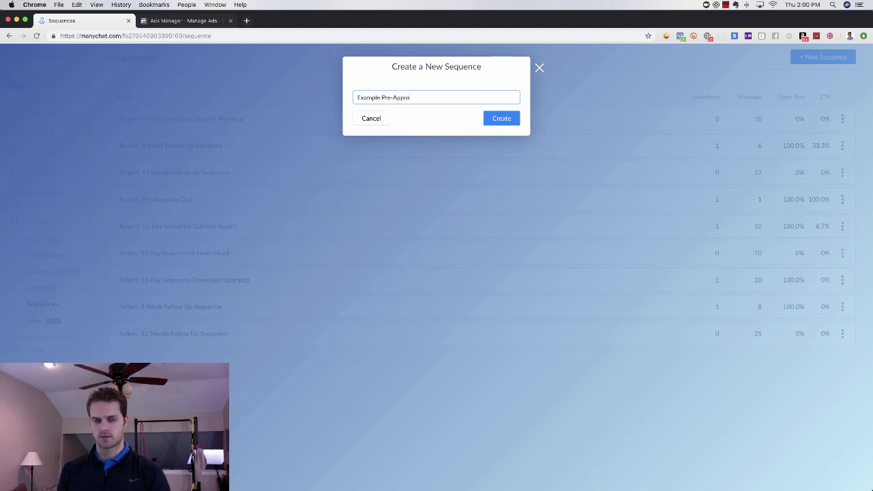
{"action": "type", "text": "val Quiz"}
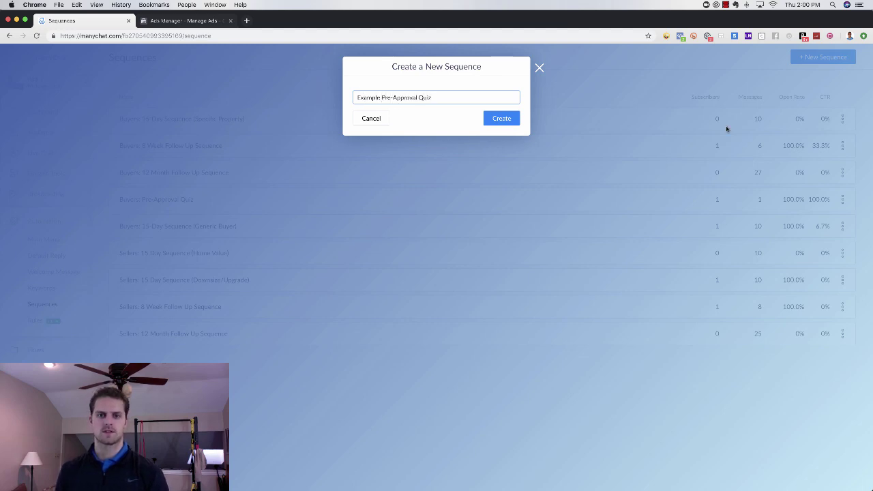
{"action": "left_click", "coordinate": [505, 119]}
{"action": "left_click", "coordinate": [449, 108]}
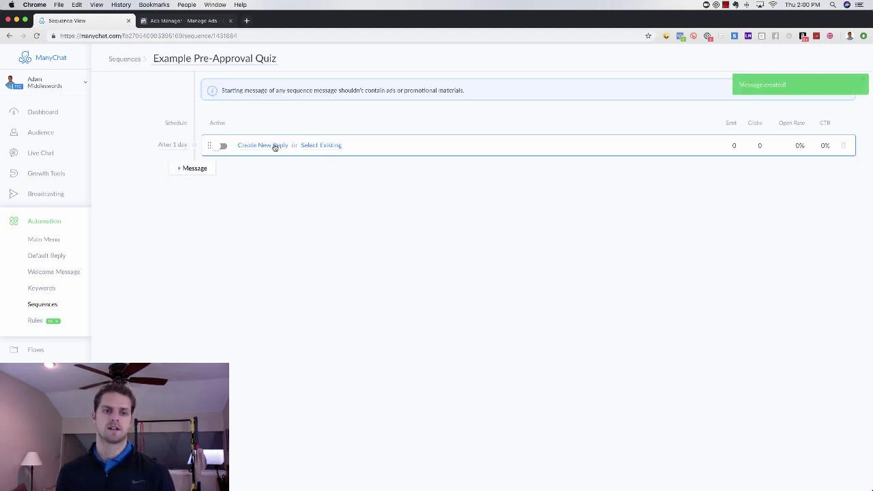
- Create a new reply for the sequence's first message in Flow Builder with the text "What home type are you looking for?"
{"action": "left_click", "coordinate": [274, 146]}
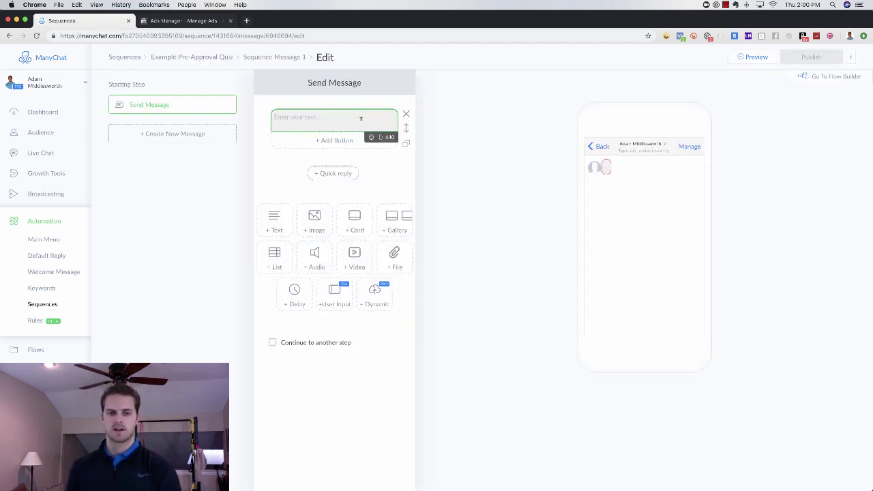
{"action": "left_click", "coordinate": [831, 76]}
{"action": "left_click", "coordinate": [481, 280]}
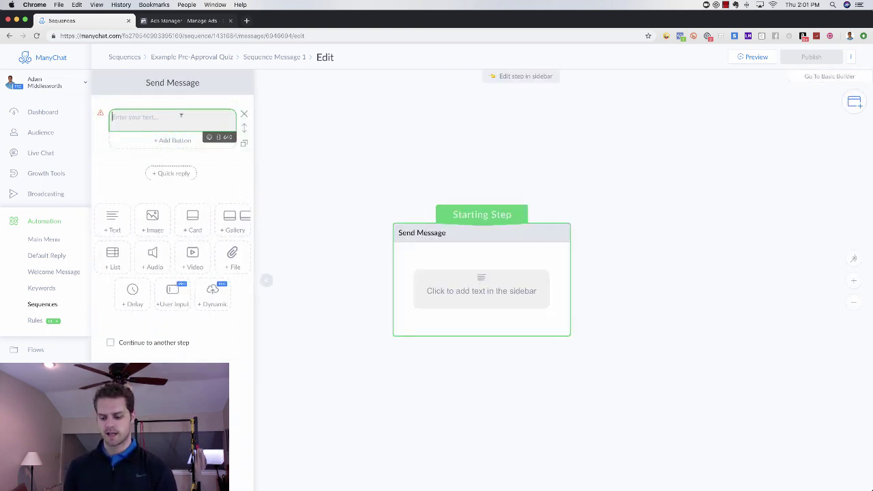
{"action": "type", "text": "What home"}
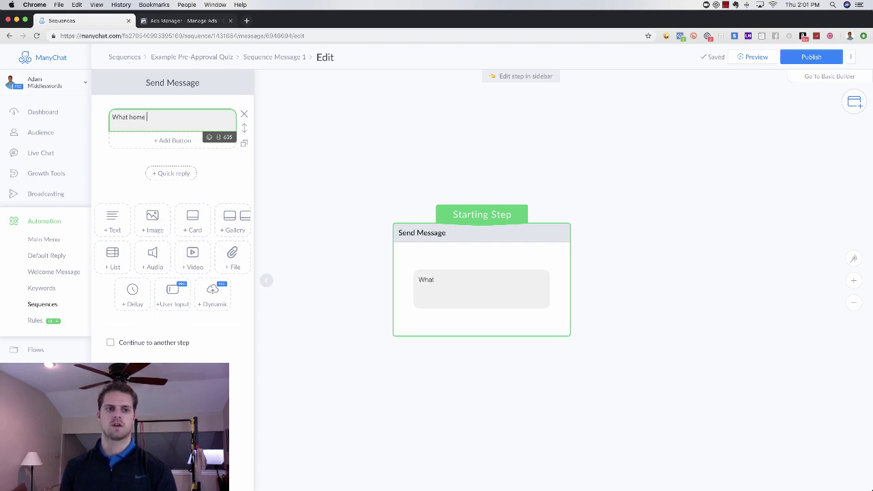
{"action": "type", "text": " type are you l"}
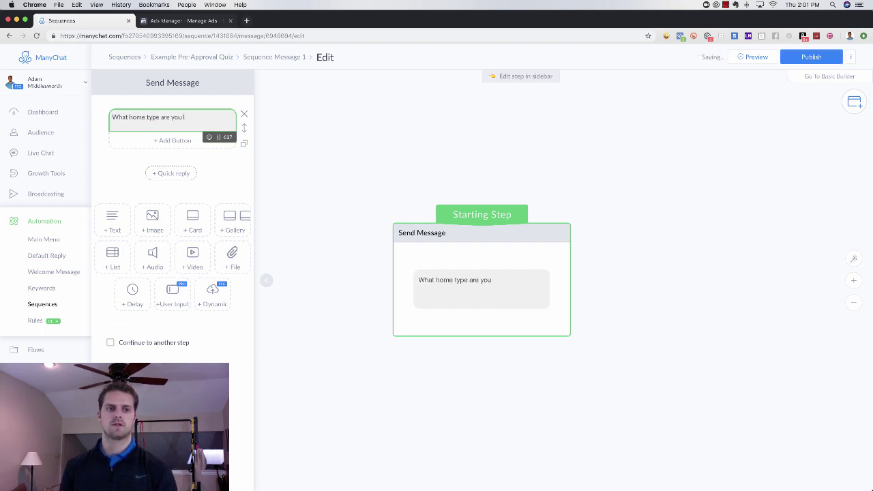
{"action": "type", "text": "ooking for?"}
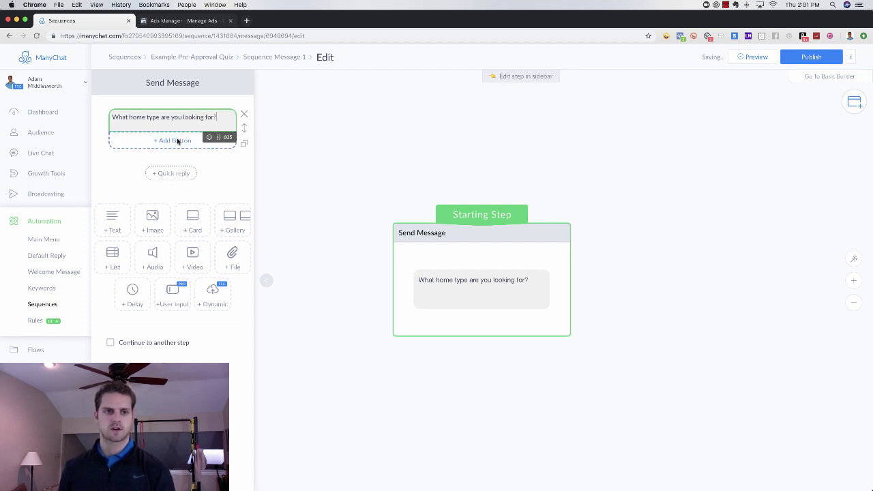
- Add three buttons titled "Primary", "Secondary" and "Office" to the home type question
{"action": "left_click", "coordinate": [176, 140]}
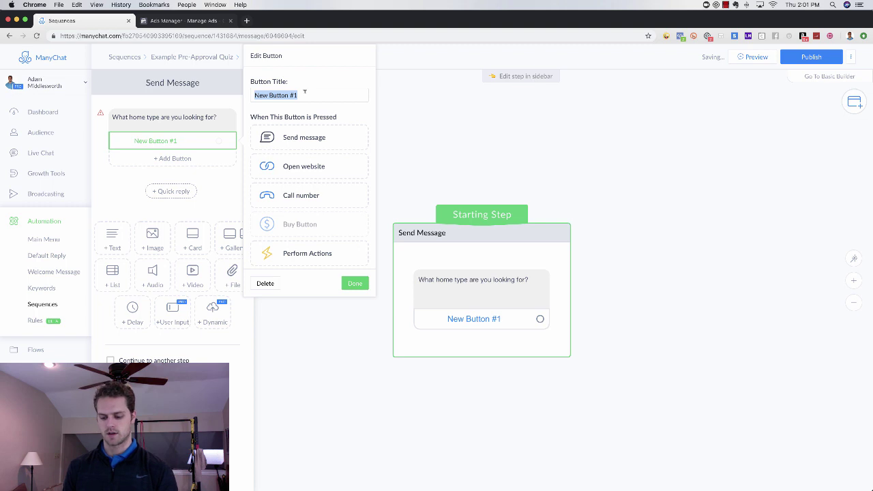
{"action": "type", "text": "Primary"}
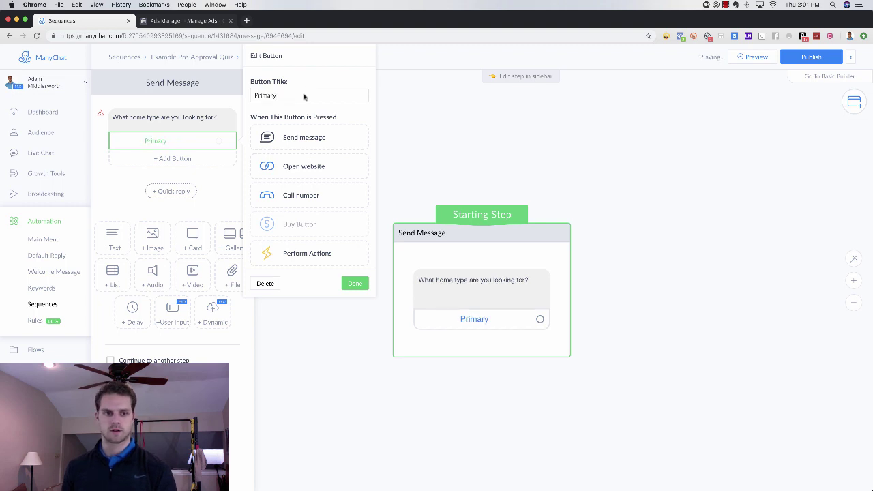
{"action": "left_click", "coordinate": [179, 157]}
{"action": "type", "text": "Se"}
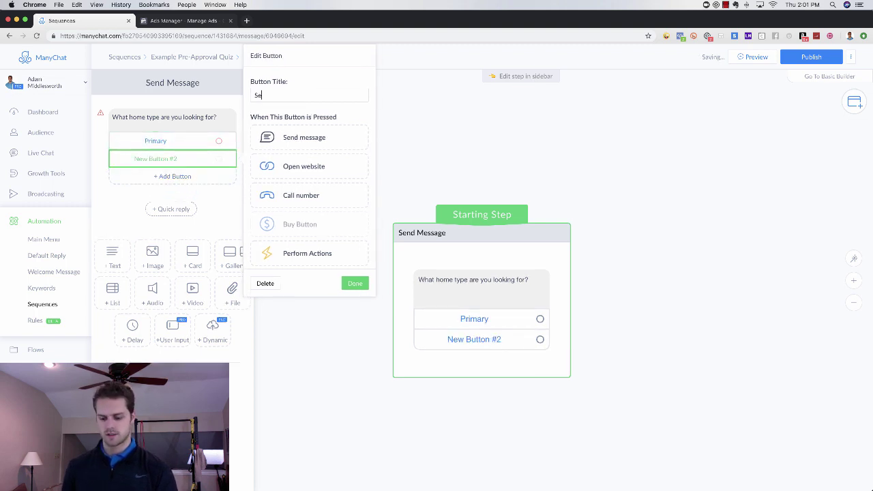
{"action": "type", "text": "condary"}
{"action": "left_click", "coordinate": [235, 176]}
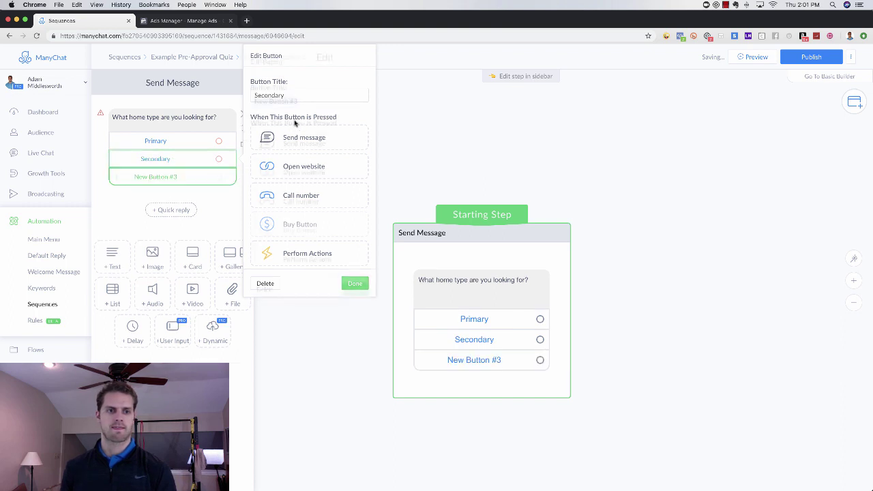
{"action": "type", "text": "Office"}
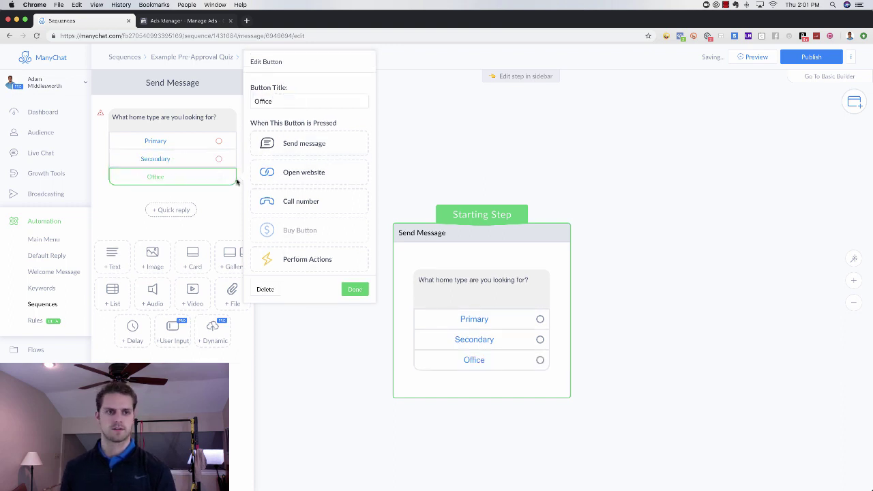
{"action": "left_click", "coordinate": [384, 146]}
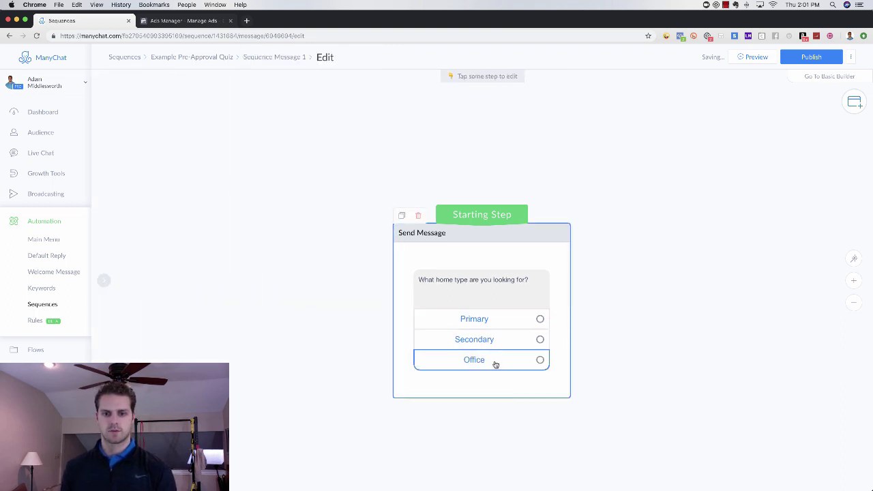
- Link the Primary button to a new Send Message step placed beside the starting step, leaving its text empty
{"action": "scroll", "coordinate": [593, 357], "scroll_direction": "right", "scroll_amount": 3}
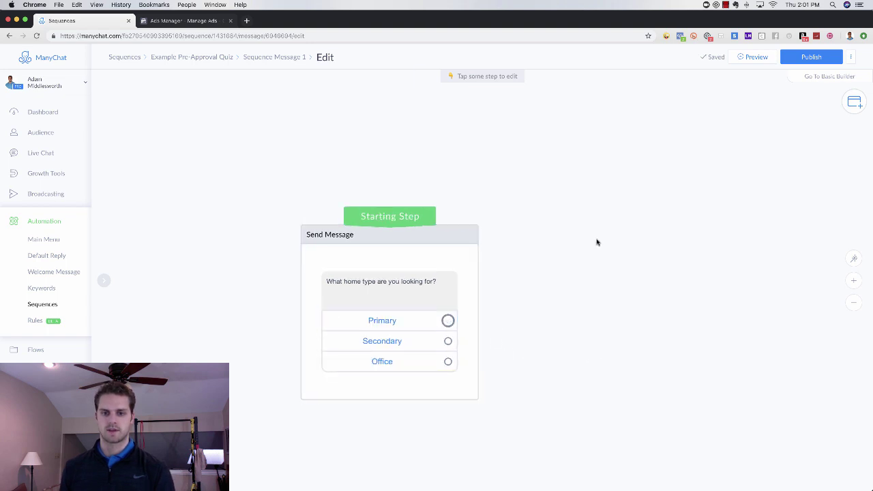
{"action": "left_click", "coordinate": [449, 320]}
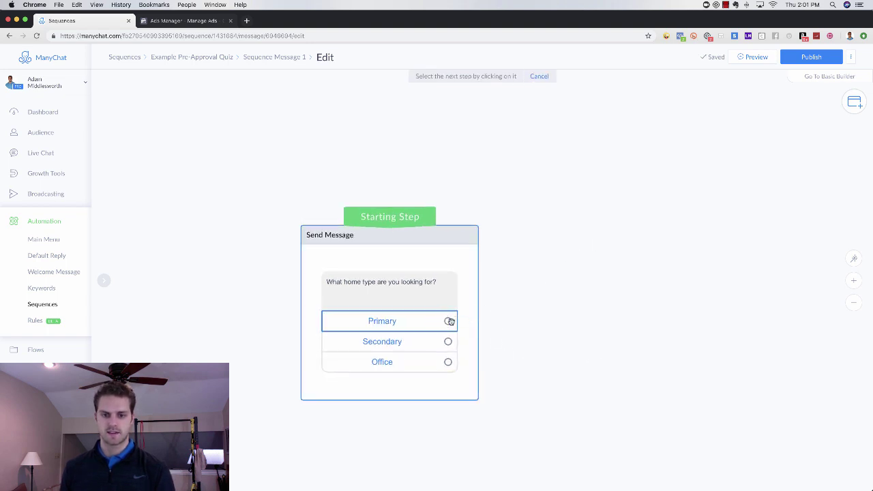
{"action": "left_click", "coordinate": [550, 266]}
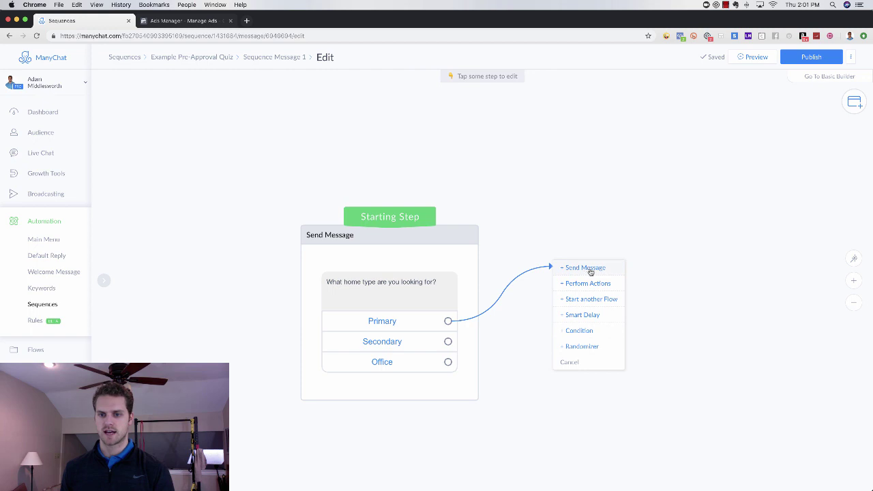
{"action": "left_click", "coordinate": [588, 268]}
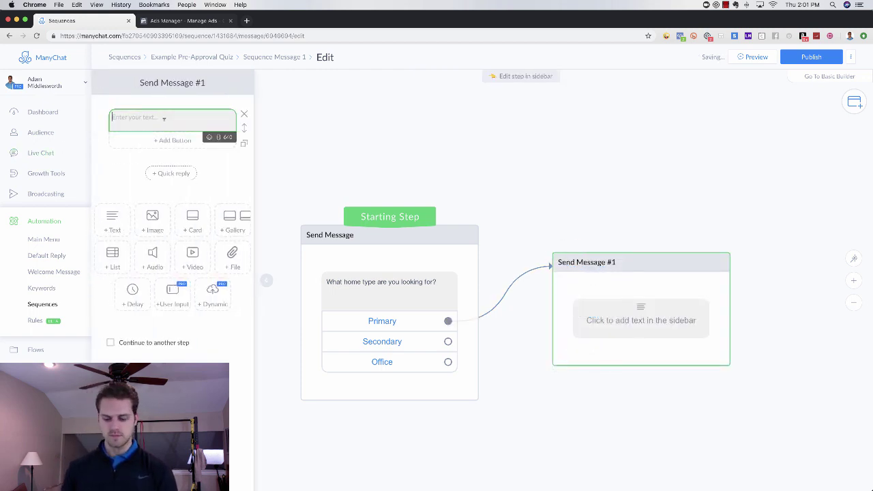
{"action": "type", "text": "a"}
{"action": "key", "text": "BackSpace"}
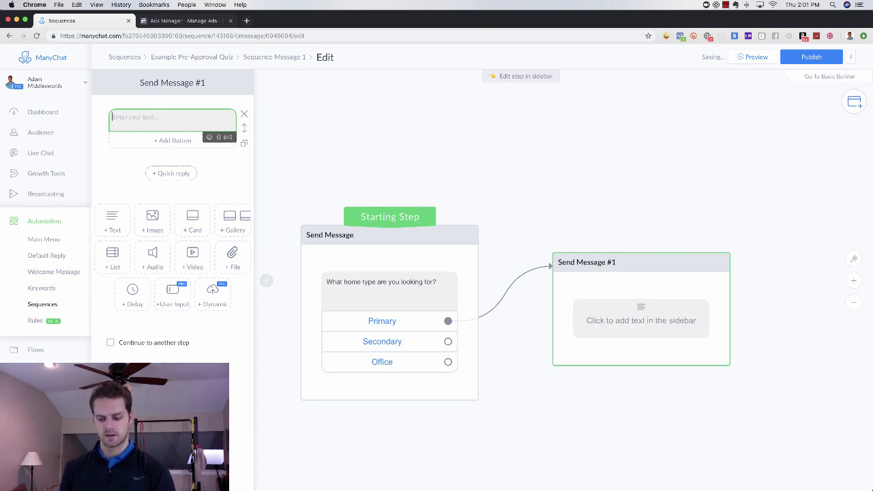
- Enter "Are you a first time home buyer?" as the new message's text and add "Yes" and "No" buttons to it
{"action": "type", "text": "Are you"}
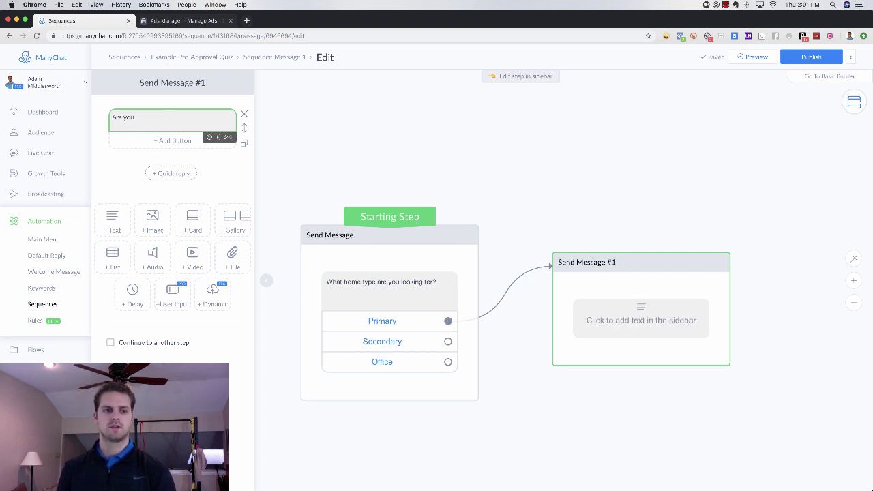
{"action": "type", "text": " a first time home buy"}
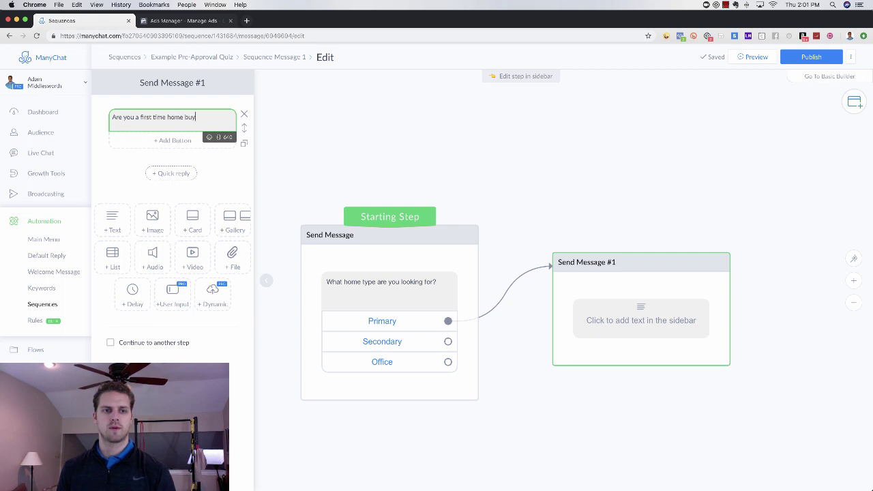
{"action": "type", "text": "er?"}
{"action": "left_click", "coordinate": [156, 140]}
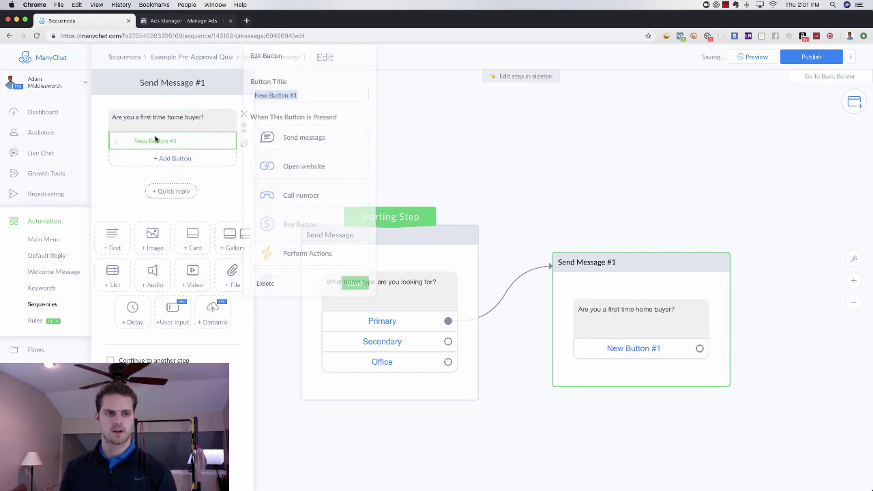
{"action": "type", "text": "Yes"}
{"action": "left_click", "coordinate": [156, 158]}
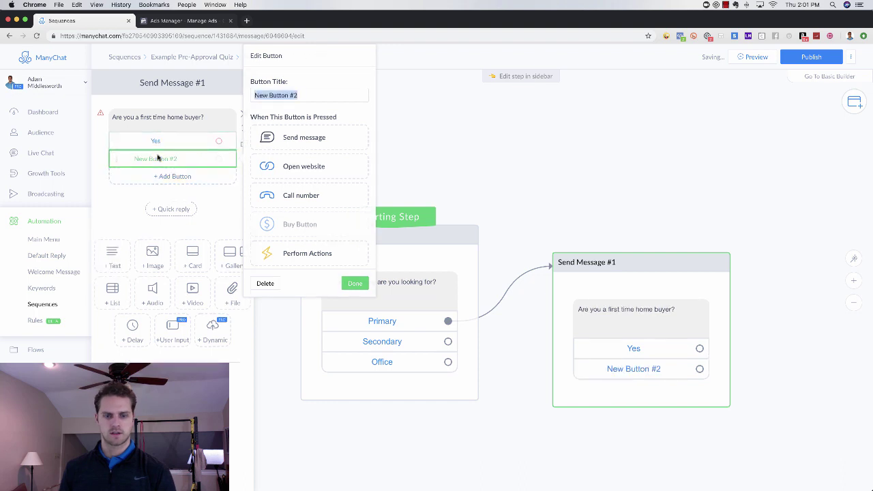
{"action": "type", "text": "No"}
- Link the Secondary and Office buttons of the home type question to the first time home buyer message
{"action": "left_click_drag", "start_coordinate": [754, 308], "coordinate": [704, 273]}
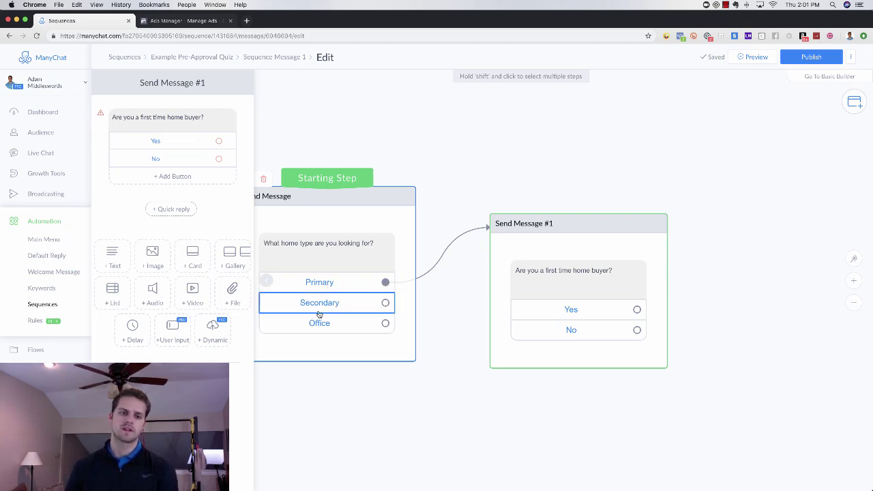
{"action": "left_click", "coordinate": [385, 303]}
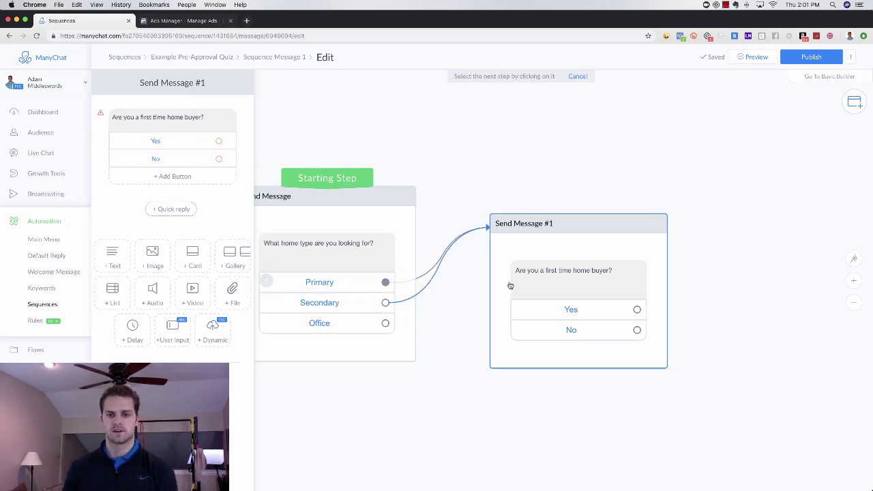
{"action": "left_click", "coordinate": [510, 286]}
{"action": "left_click", "coordinate": [386, 323]}
{"action": "left_click", "coordinate": [511, 296]}
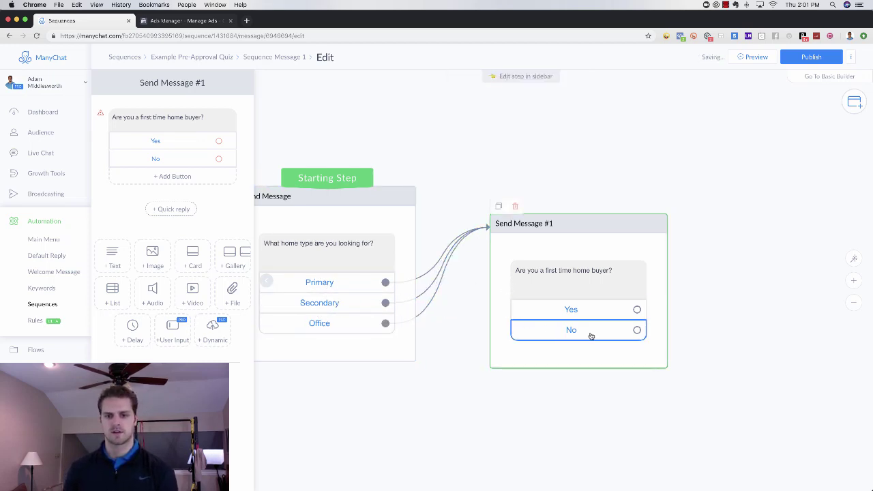
- Link the Yes button to a new Perform Actions step that adds the existing tag "First Time Home Buyer"
{"action": "left_click_drag", "start_coordinate": [678, 297], "coordinate": [550, 259]}
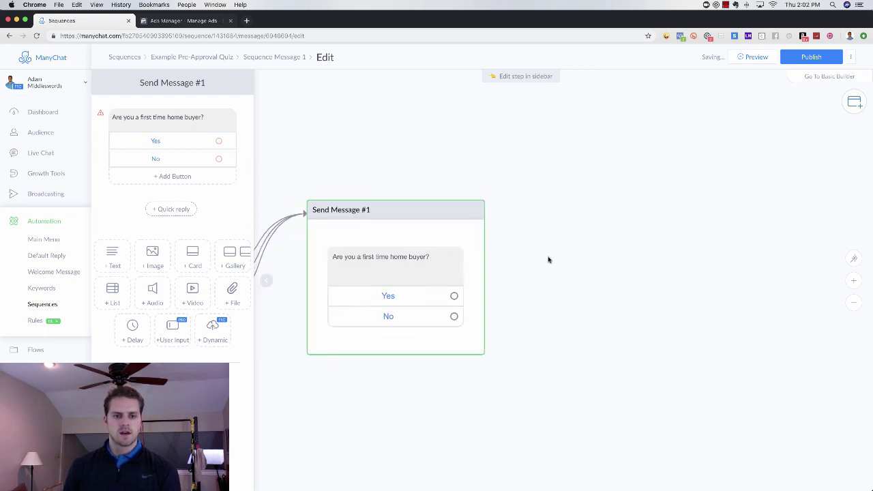
{"action": "left_click", "coordinate": [454, 297]}
{"action": "left_click", "coordinate": [536, 200]}
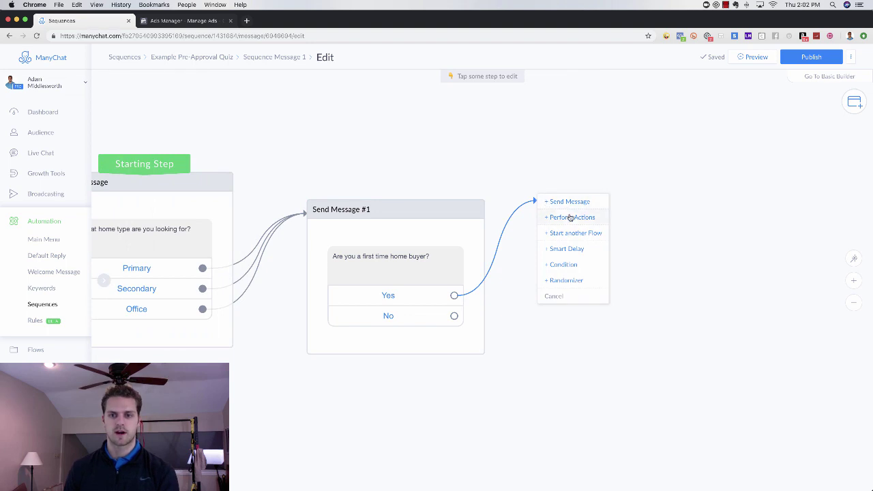
{"action": "left_click", "coordinate": [569, 217]}
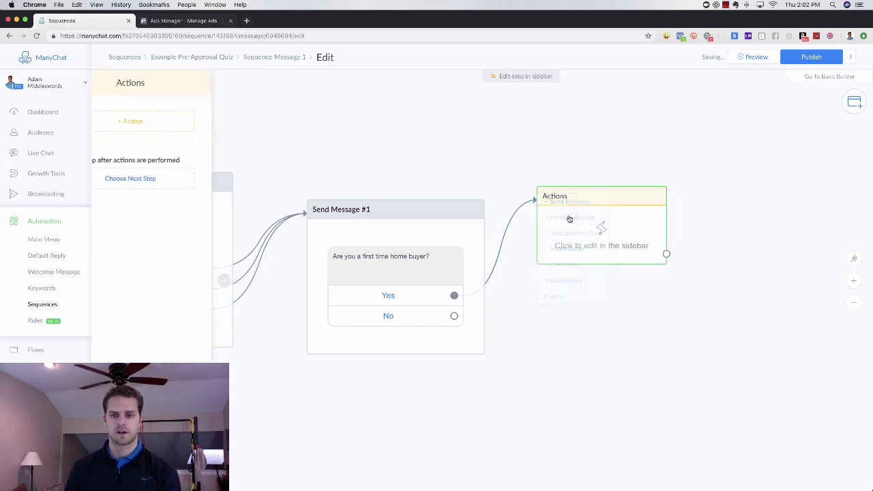
{"action": "left_click", "coordinate": [175, 122]}
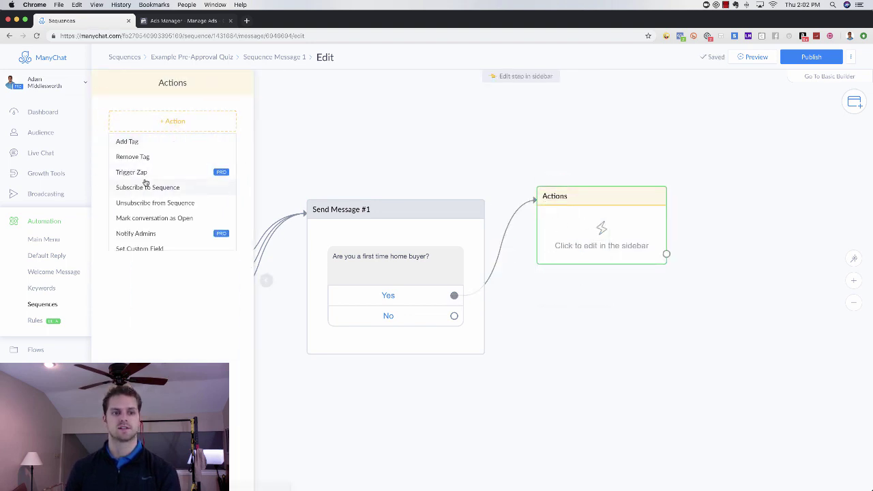
{"action": "left_click", "coordinate": [129, 142]}
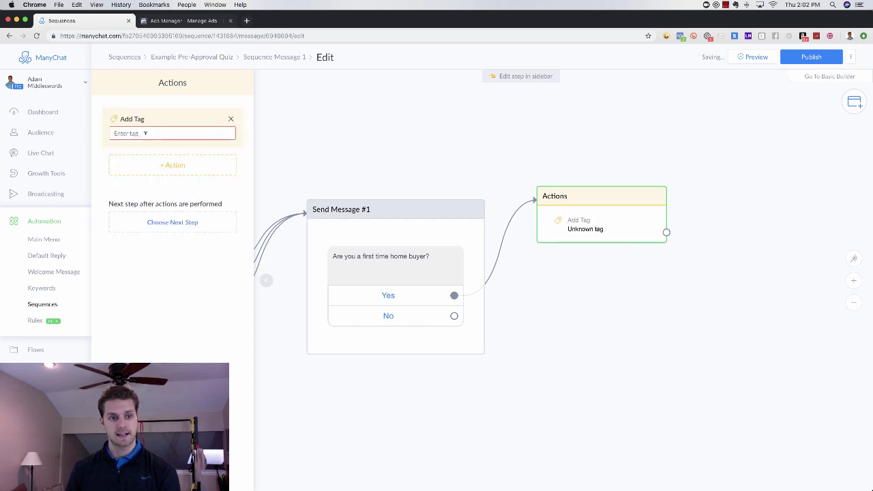
{"action": "type", "text": "firs"}
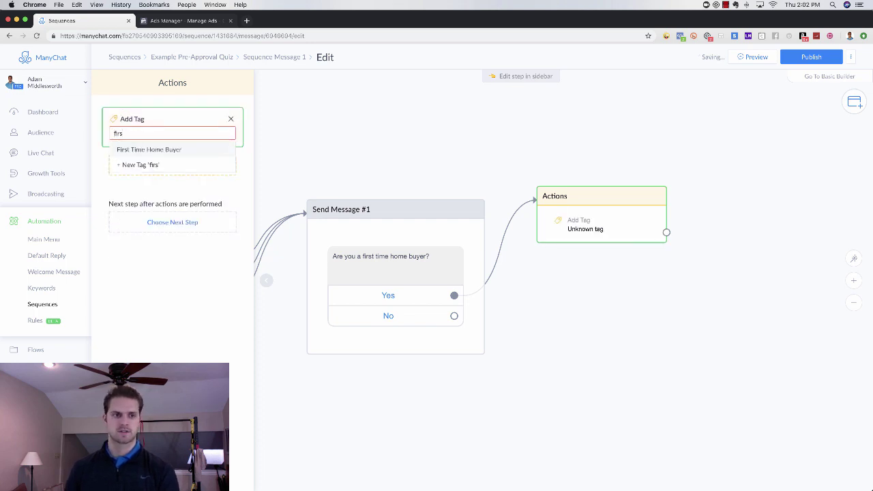
{"action": "left_click", "coordinate": [167, 149]}
{"action": "left_click", "coordinate": [542, 327]}
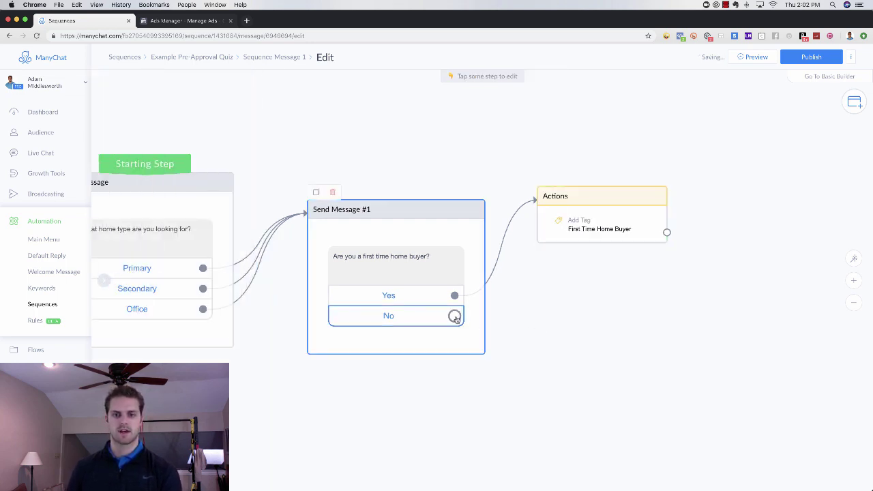
- Link the No button to a new Perform Actions step, placed below the first, that adds the existing tag "Possible Seller"
{"action": "left_click_drag", "start_coordinate": [454, 318], "coordinate": [536, 336]}
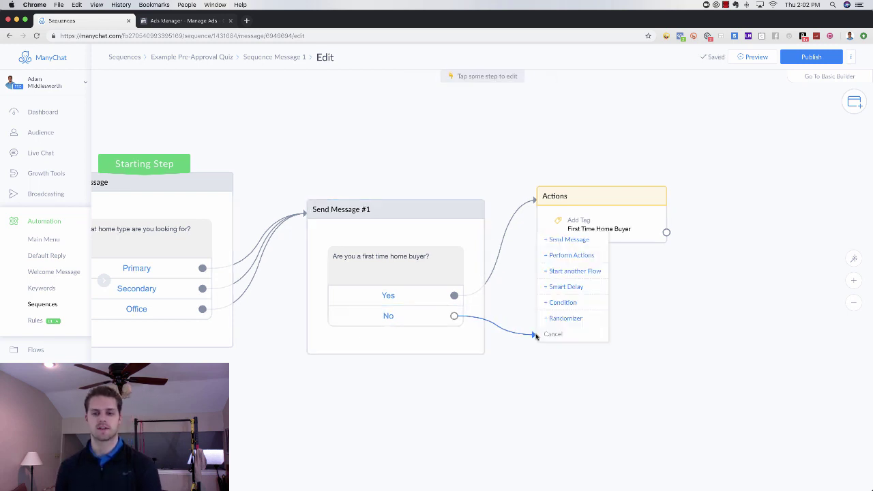
{"action": "left_click", "coordinate": [561, 255]}
{"action": "left_click", "coordinate": [157, 124]}
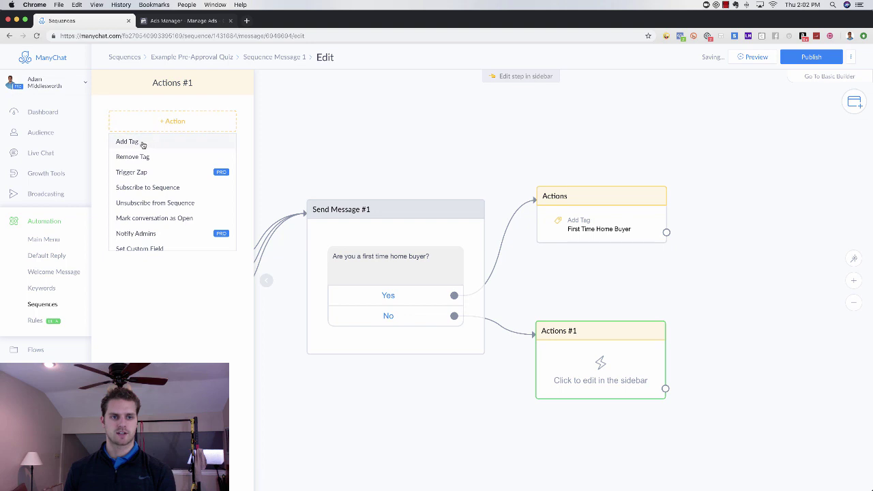
{"action": "left_click", "coordinate": [138, 142]}
{"action": "type", "text": "po"}
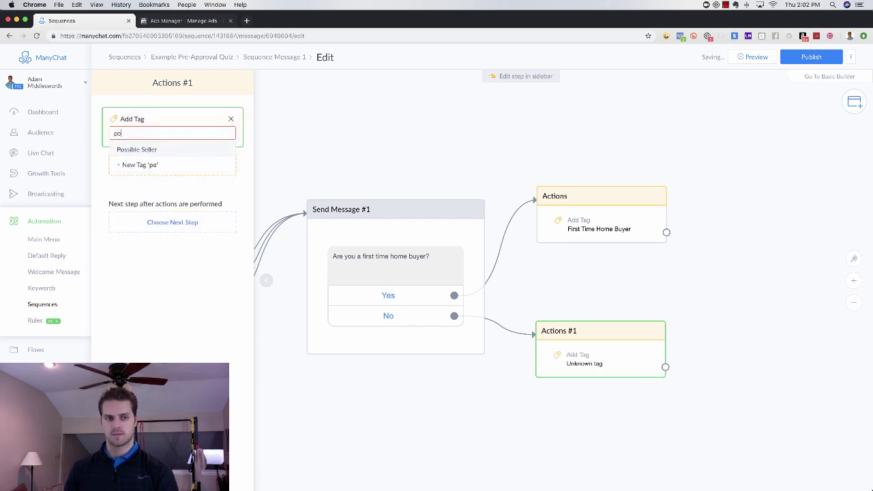
{"action": "type", "text": "ss"}
{"action": "left_click", "coordinate": [137, 149]}
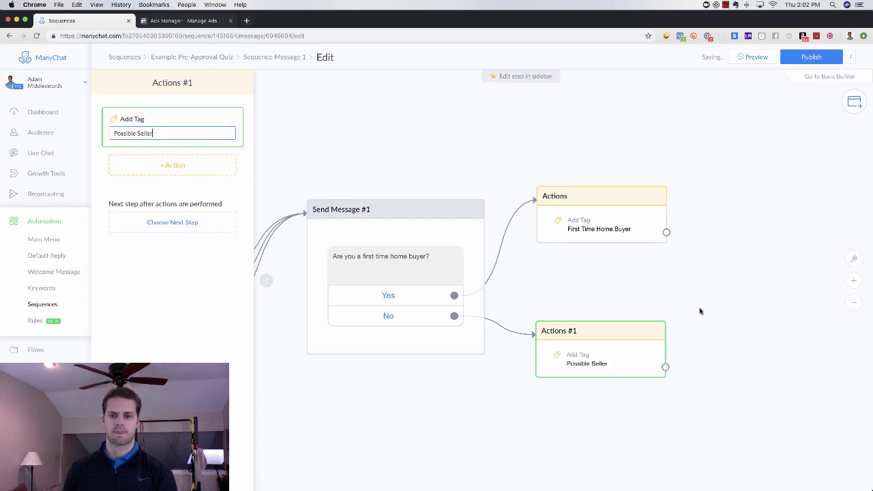
- Link the First Time Home Buyer tag action to a new Send Message step placed beside it, leaving its text empty
{"action": "left_click", "coordinate": [507, 262]}
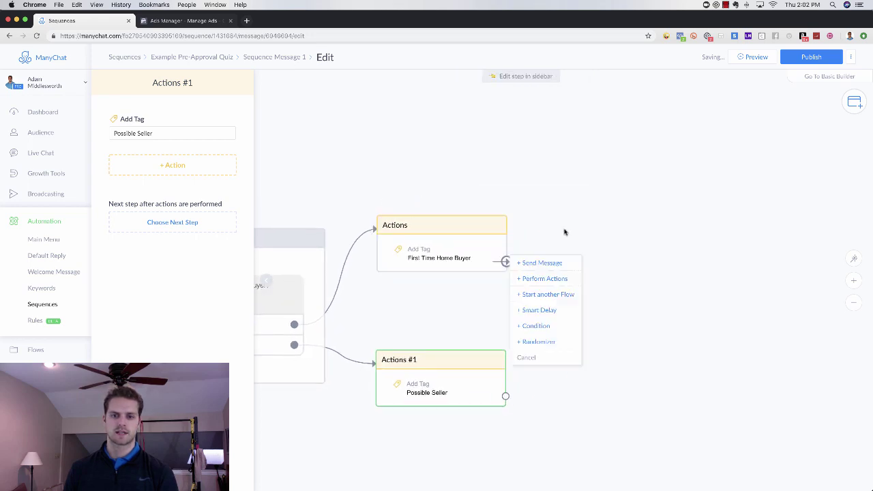
{"action": "left_click", "coordinate": [518, 264]}
{"action": "left_click_drag", "start_coordinate": [507, 260], "coordinate": [612, 203]}
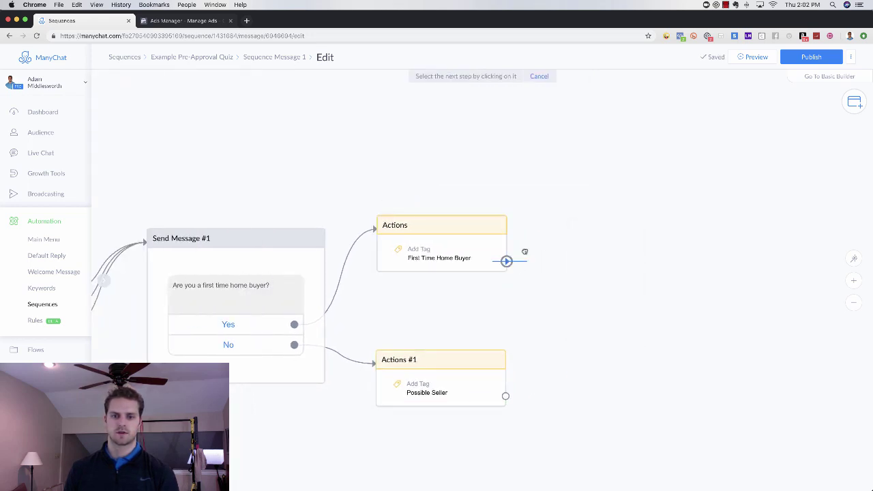
{"action": "left_click", "coordinate": [635, 204]}
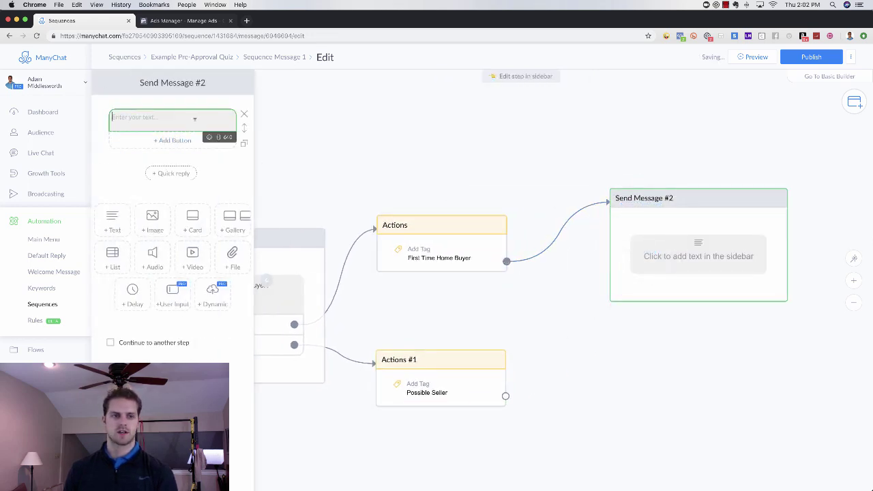